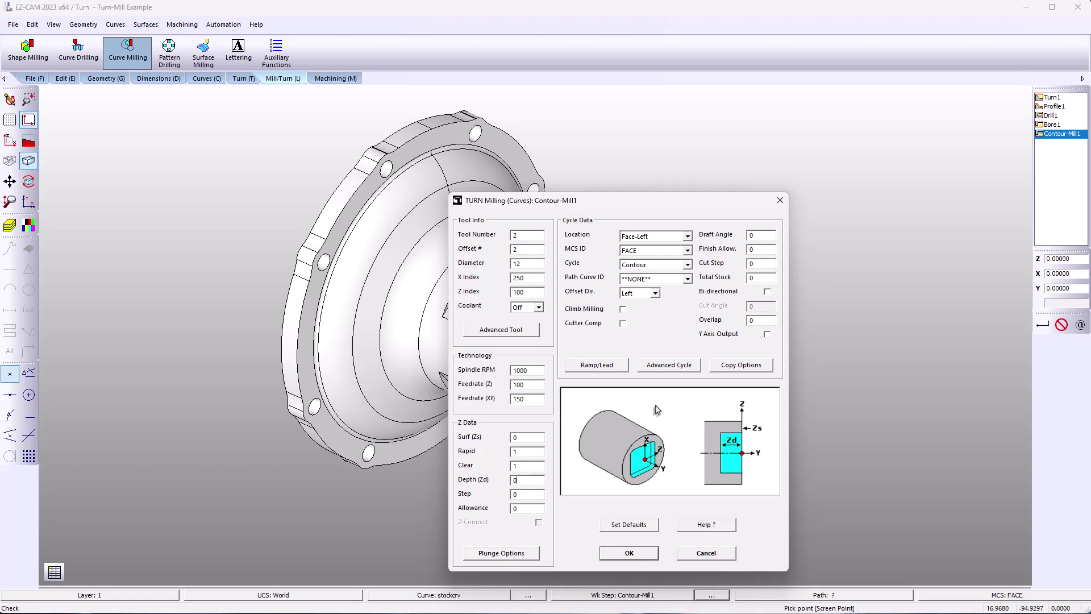
Step: Accept the Contour-Mill1 settings and assign the flange's outer rim surfaces as its machining surfaces
click(637, 553)
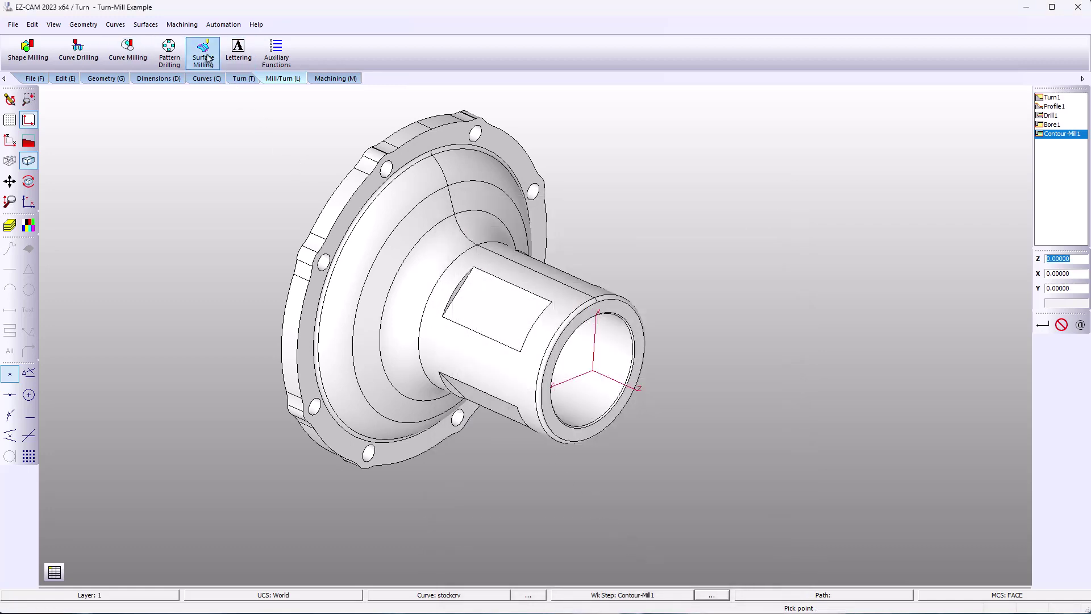
click(181, 24)
click(190, 56)
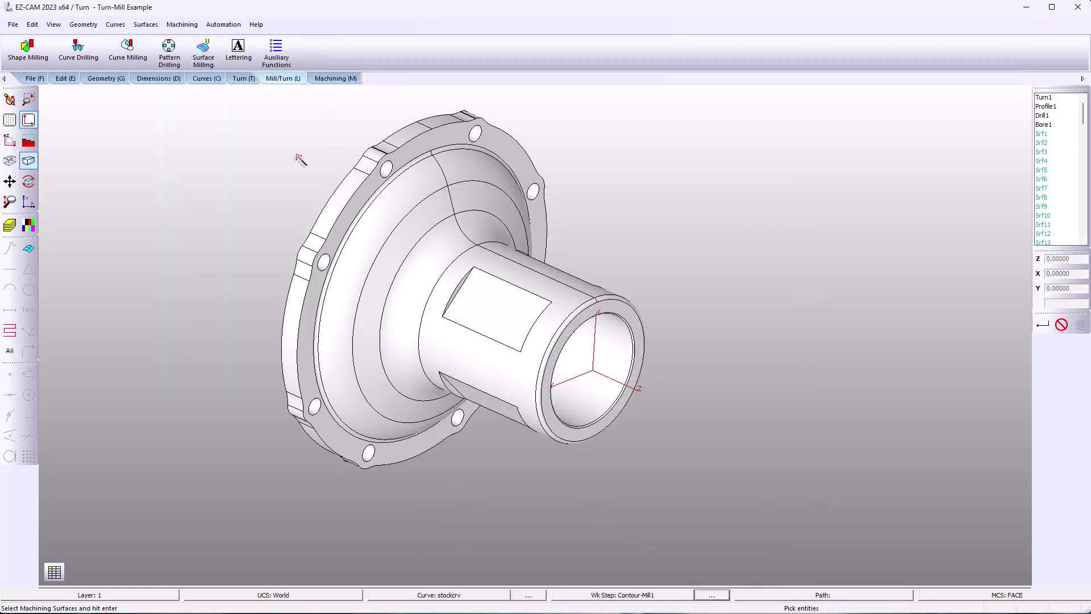
click(345, 201)
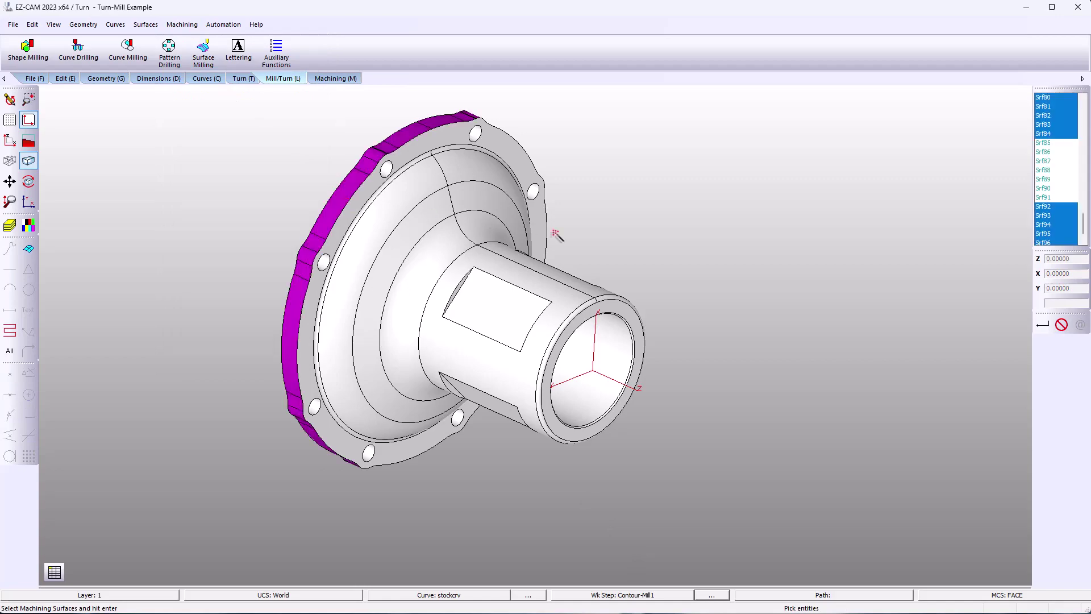
mouse_move(626, 236)
middle_down()
mouse_move(411, 171)
mouse_move(285, 176)
mouse_move(290, 216)
mouse_move(641, 224)
middle_up()
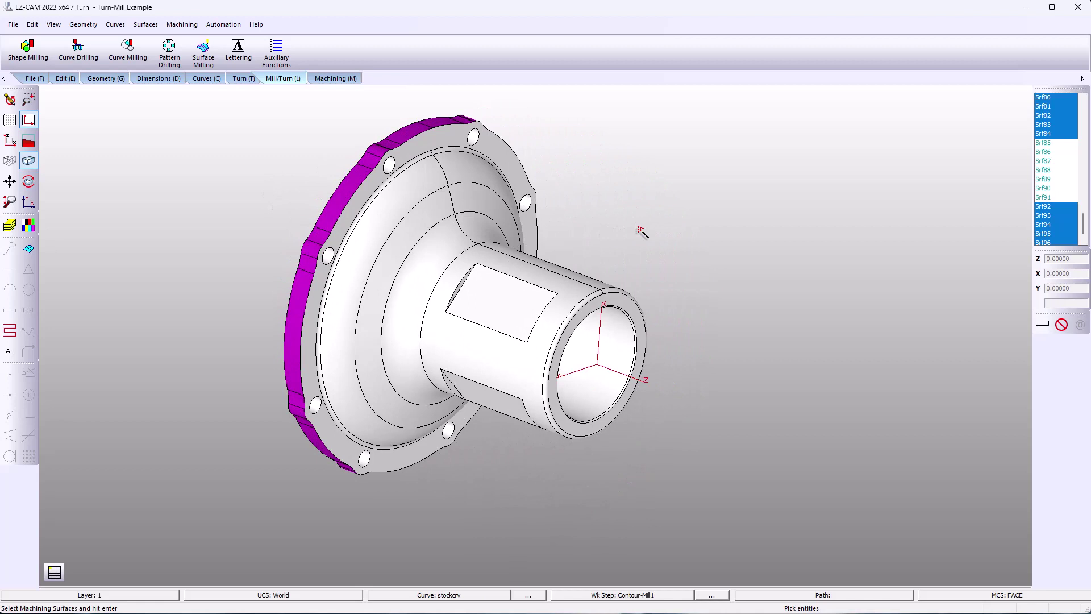
key(Return)
Step: Verify the Contour-Mill1 toolpath, inspect the part in the 3D cutting preview, and redraw the model
click(349, 79)
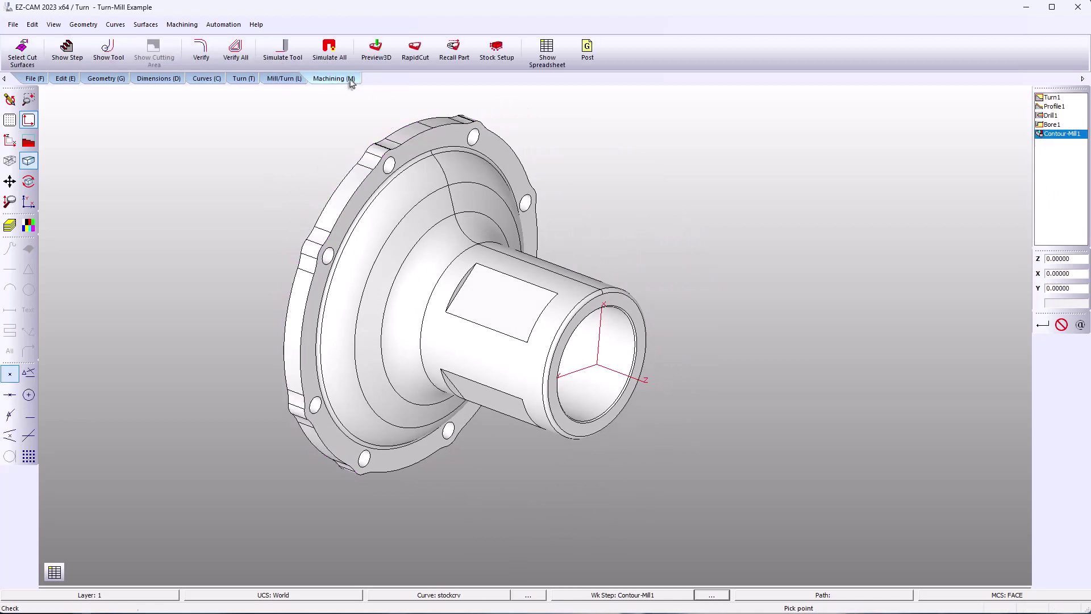
click(203, 48)
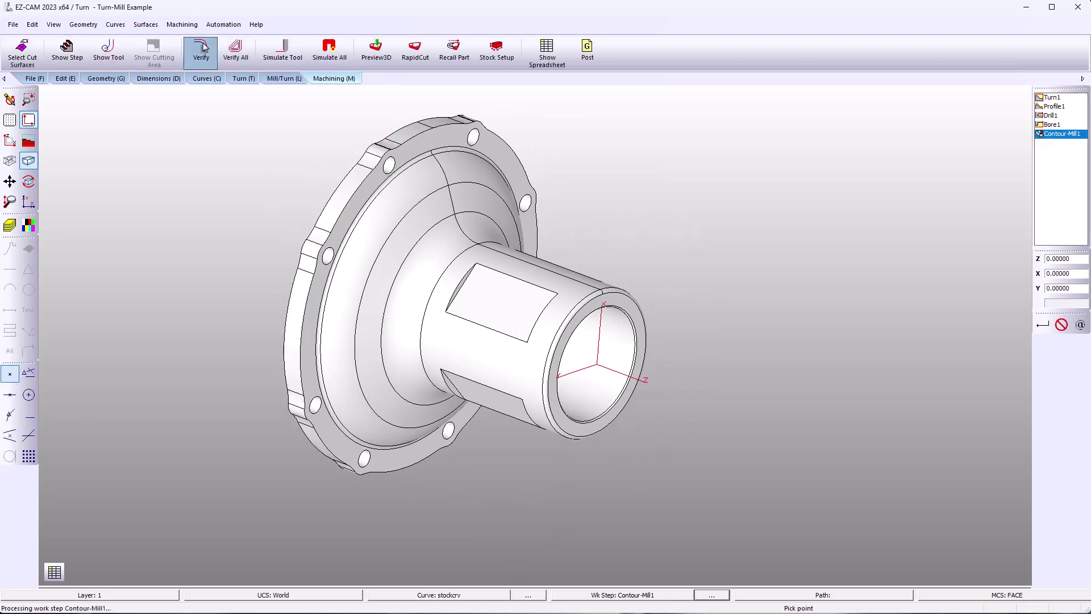
click(377, 55)
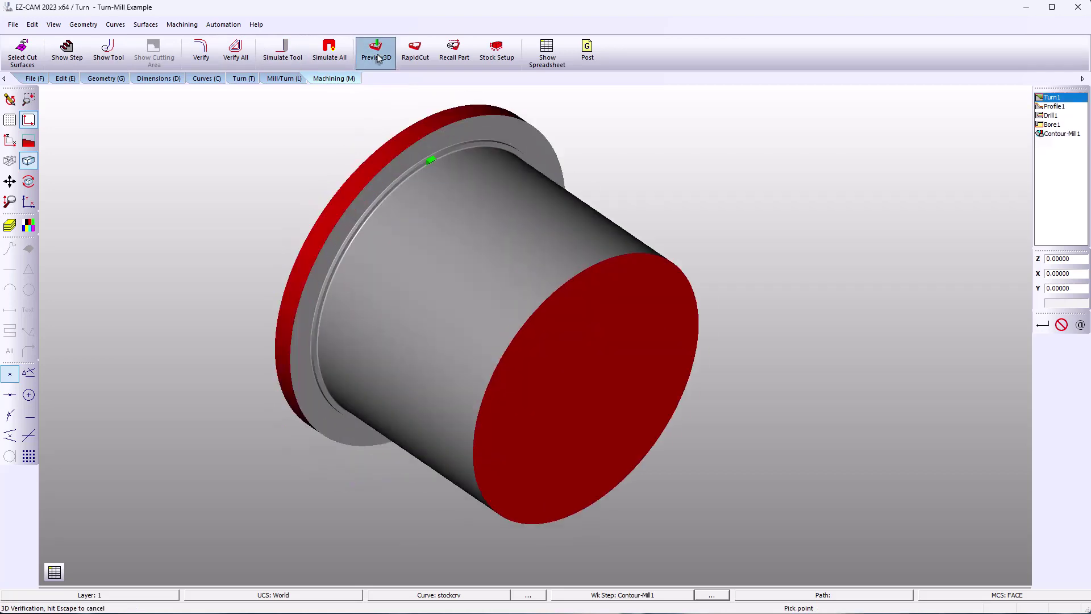
middle_drag(465, 247, 490, 241)
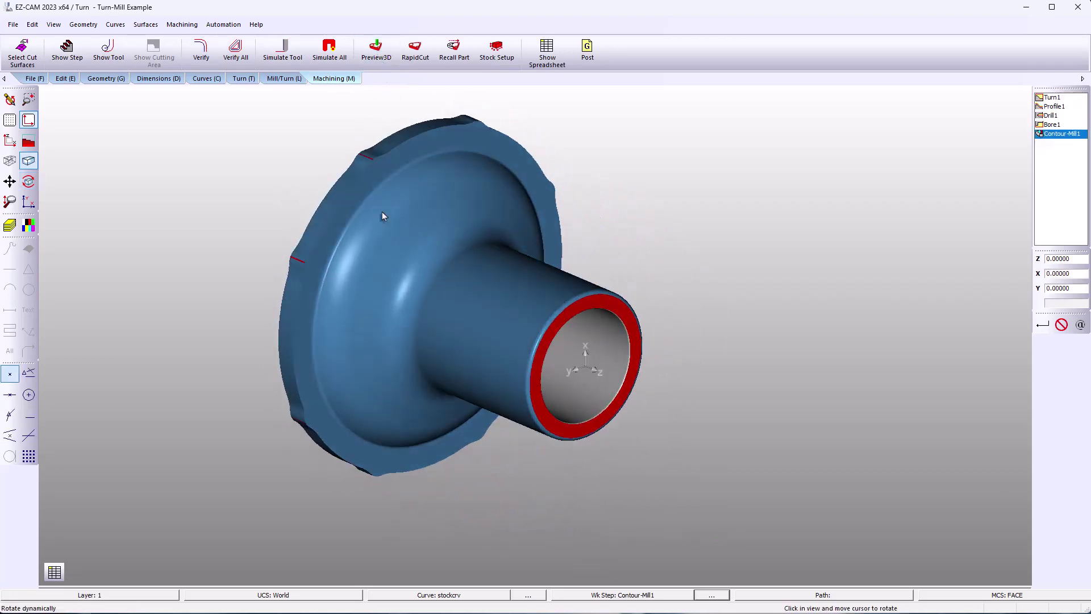
click(10, 101)
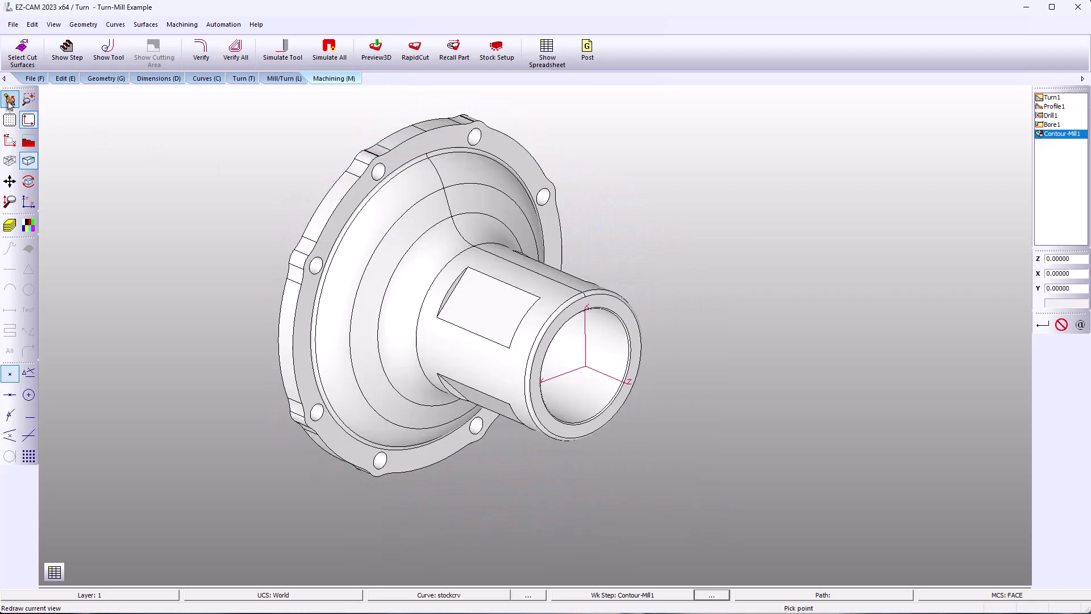
Step: Create the curve drilling step Drill2 on Face-Left with tool number 3, diameter 4.57 and the Drill cycle
click(277, 80)
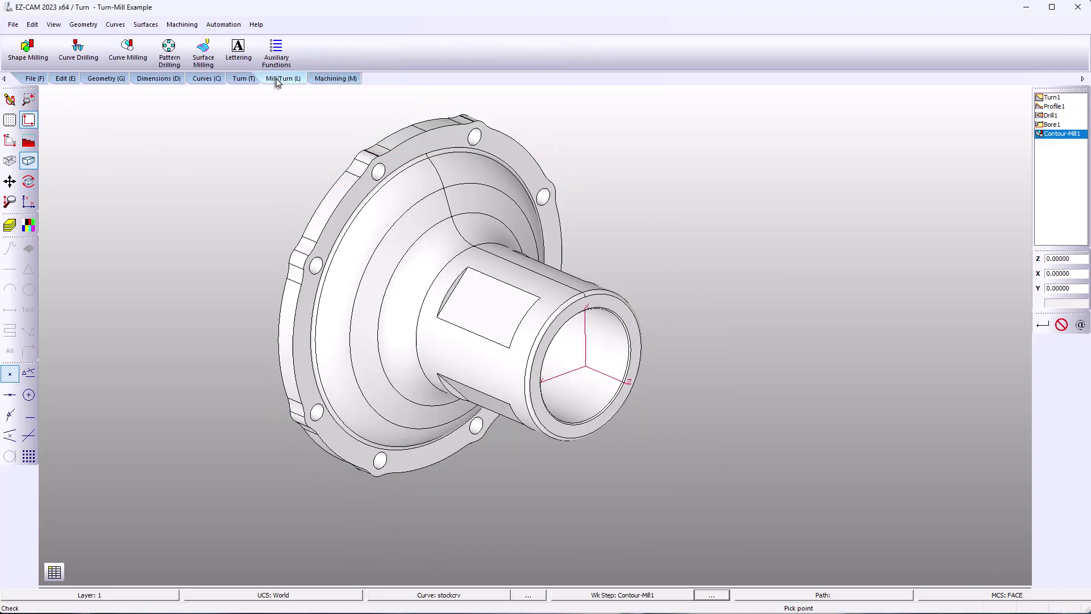
click(78, 59)
key(Return)
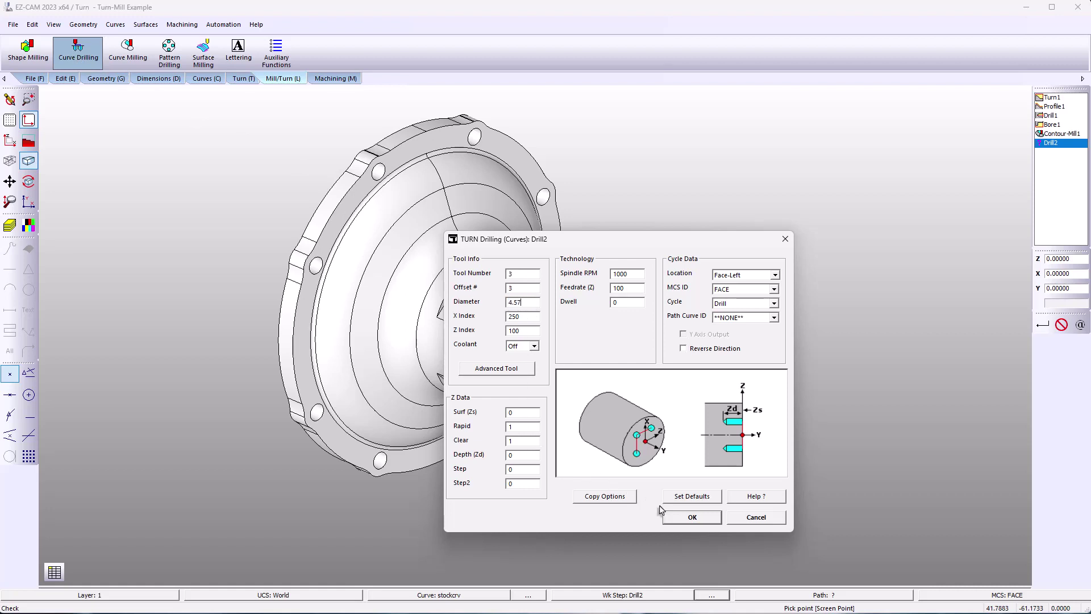
click(690, 518)
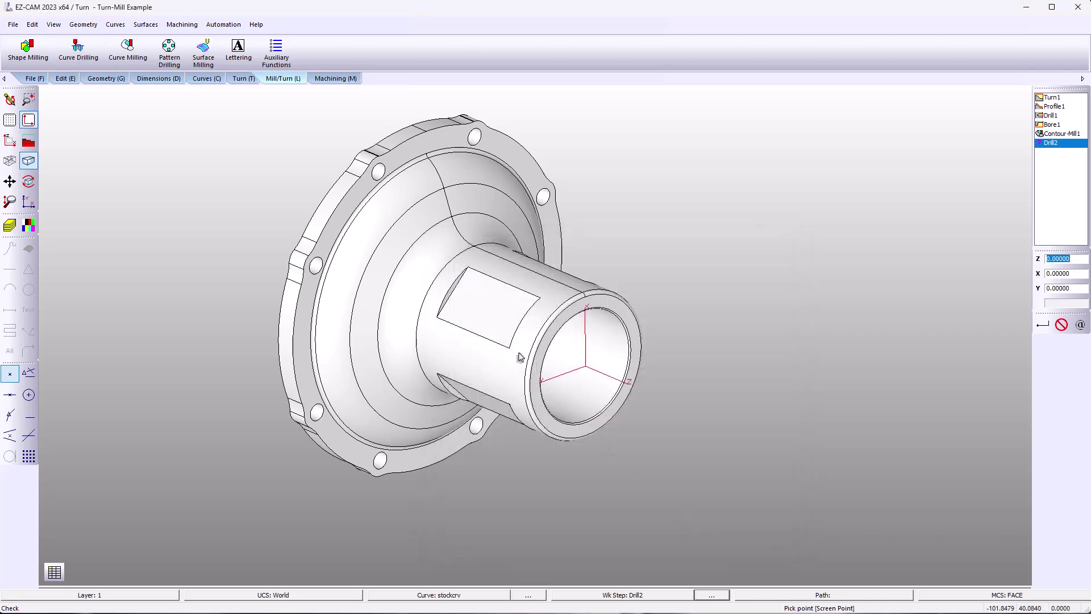
Step: Assign all the bolt hole surfaces around the flange as the machining surfaces of Drill2
click(182, 25)
click(191, 58)
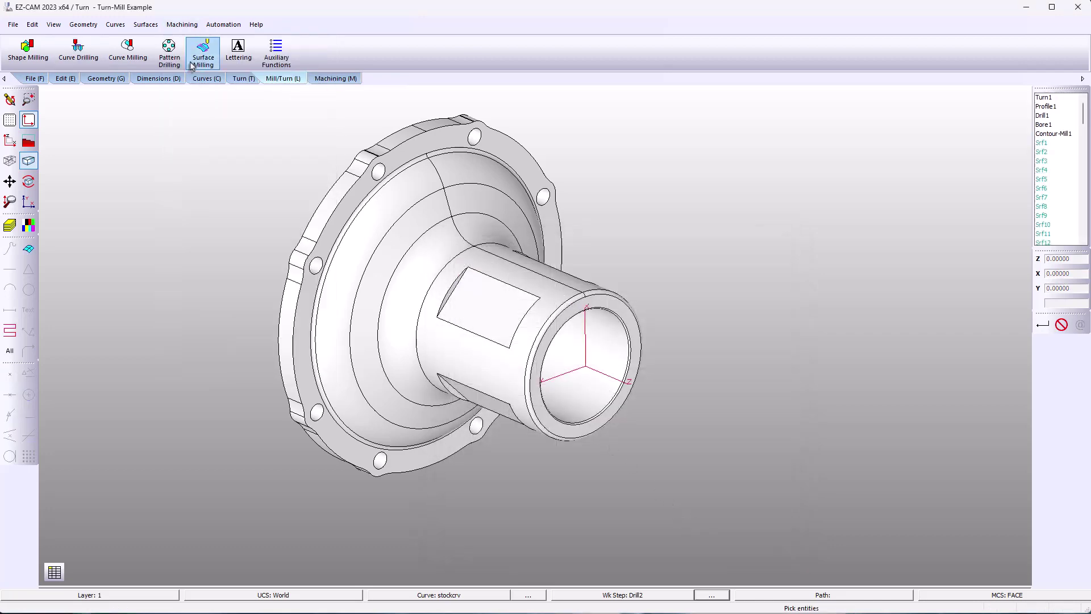
click(382, 174)
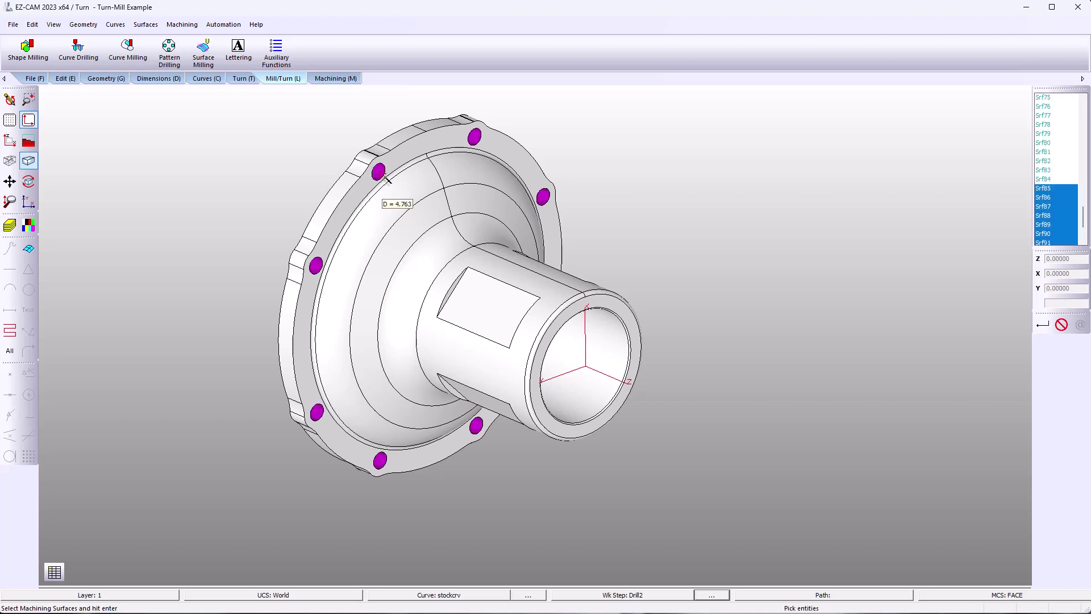
click(374, 174)
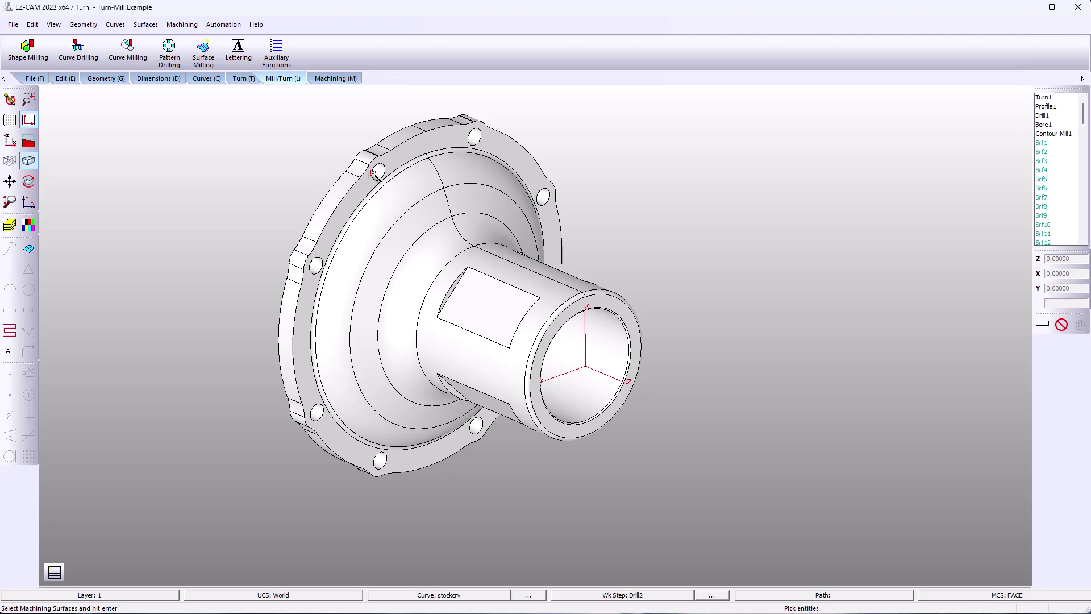
key(shift)
shift+click(381, 173)
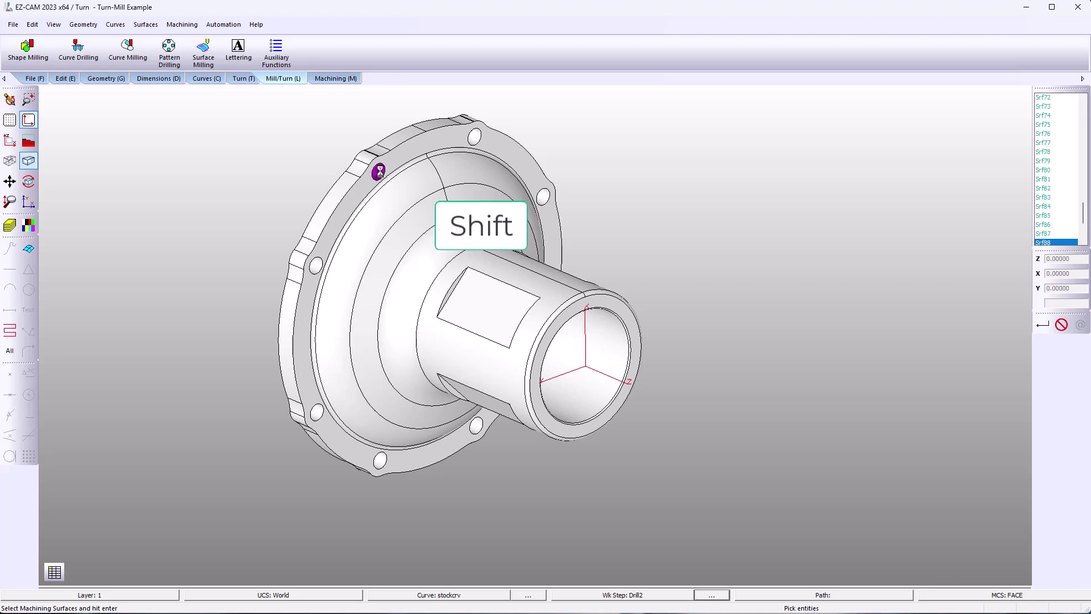
shift+click(475, 138)
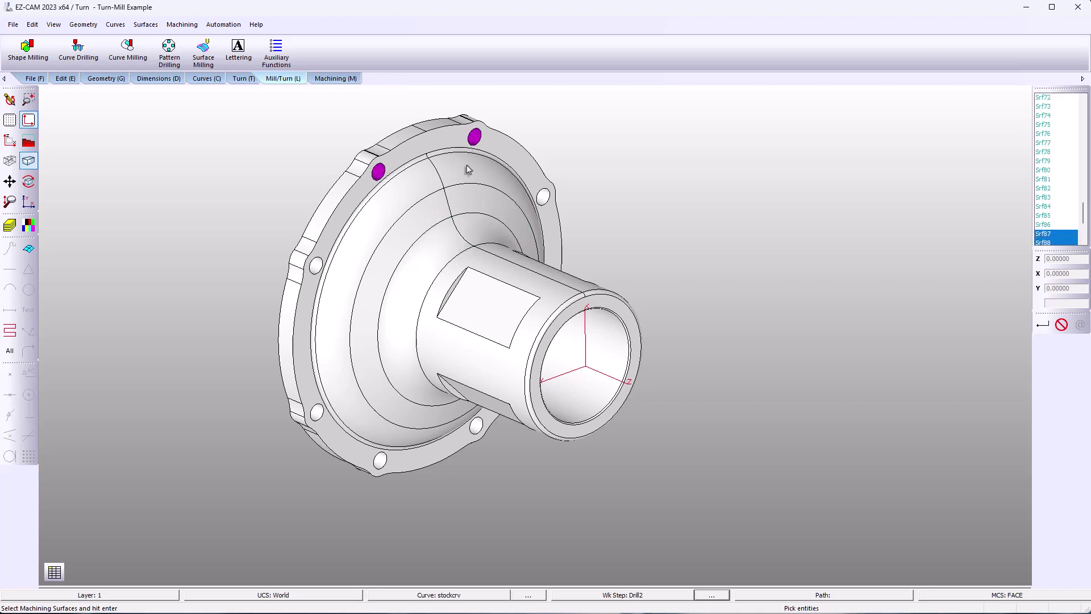
shift+click(547, 198)
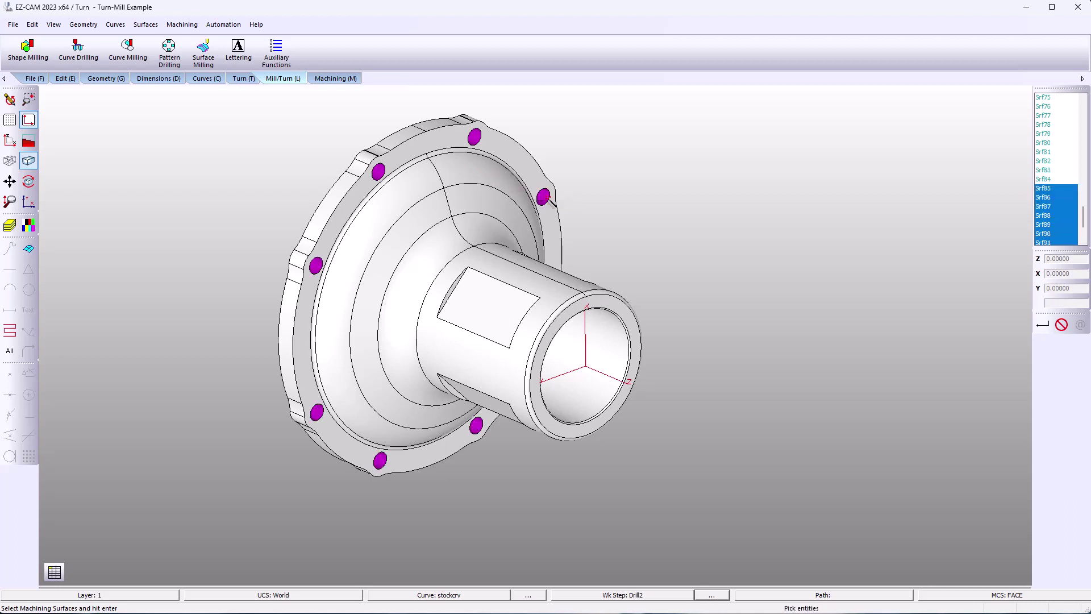
key(Return)
Step: Verify the Drill2 toolpath, inspect the drilled flange holes in the 3D cutting preview, and redraw the model
click(335, 78)
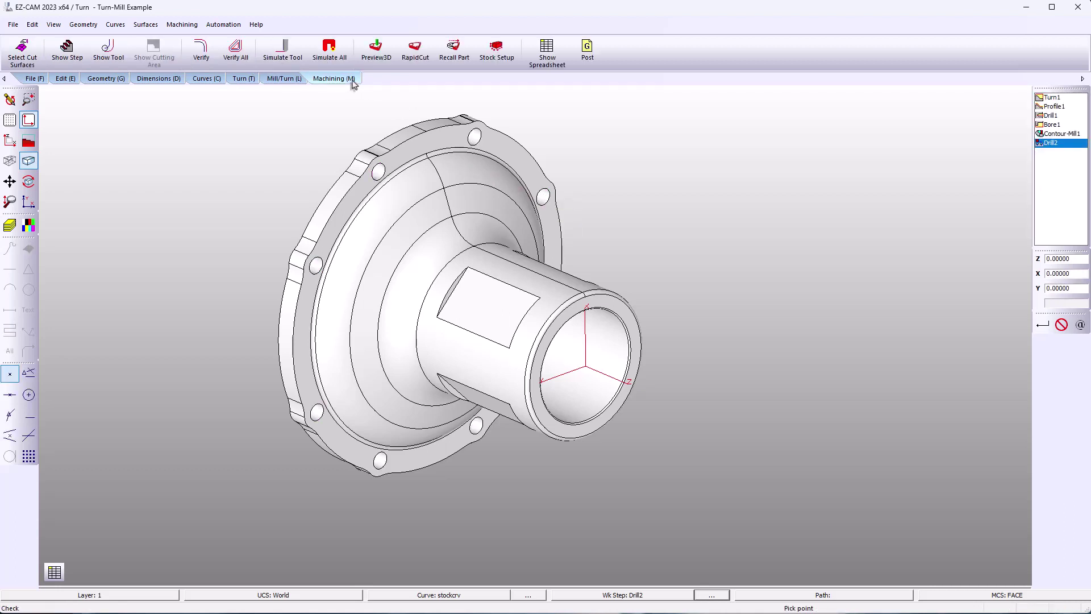
click(206, 49)
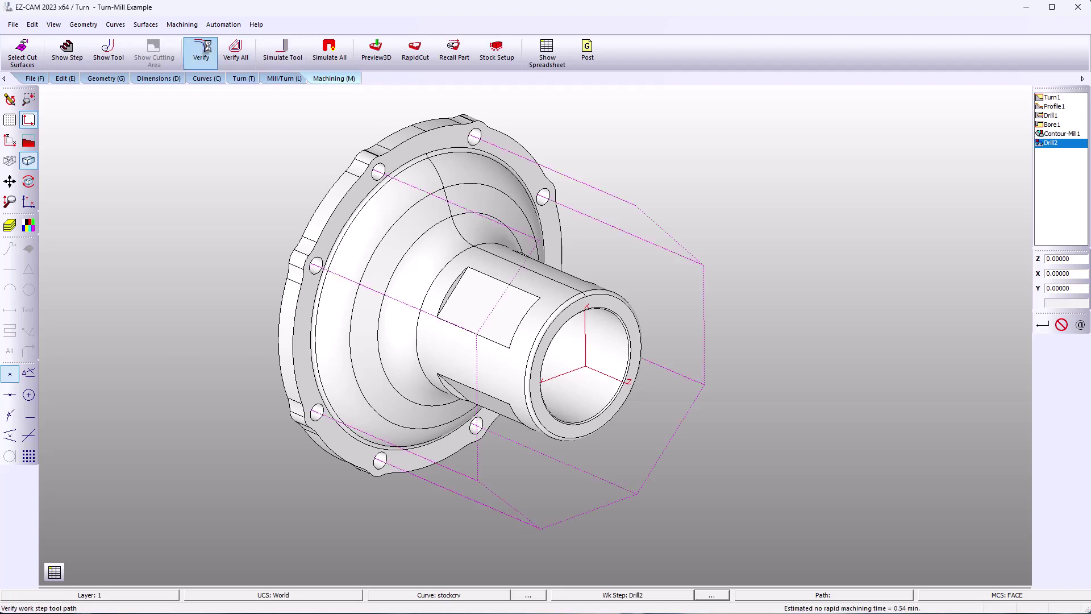
click(376, 49)
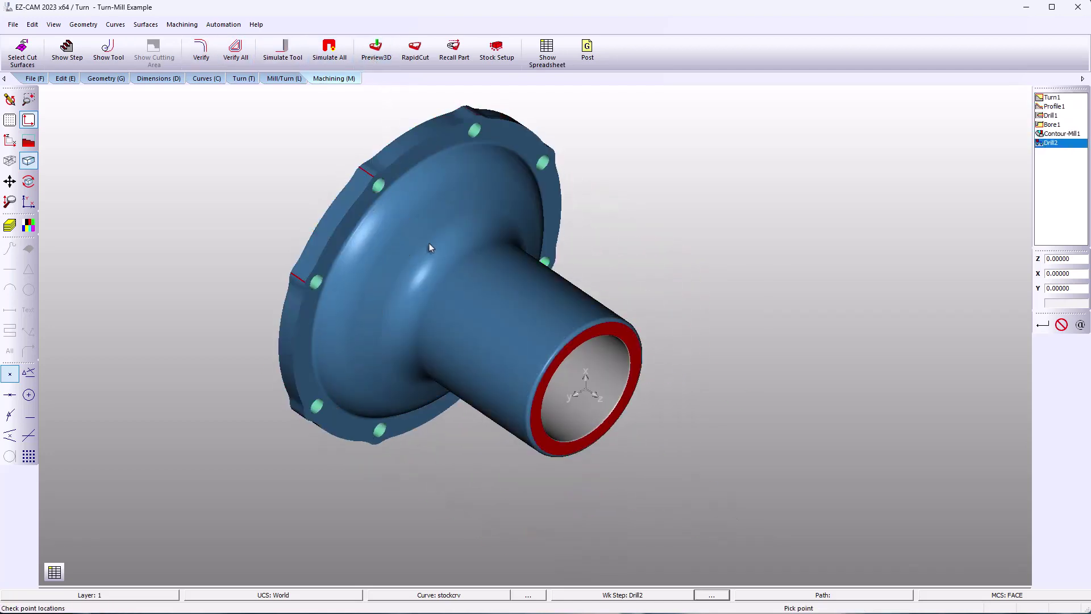
middle_drag(428, 243, 412, 203)
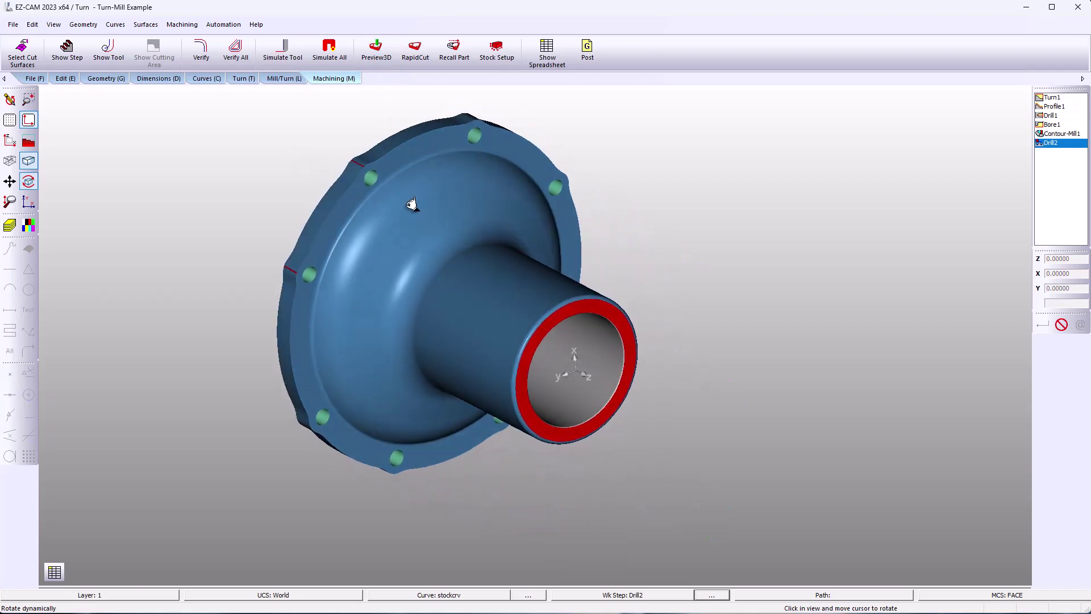
click(10, 101)
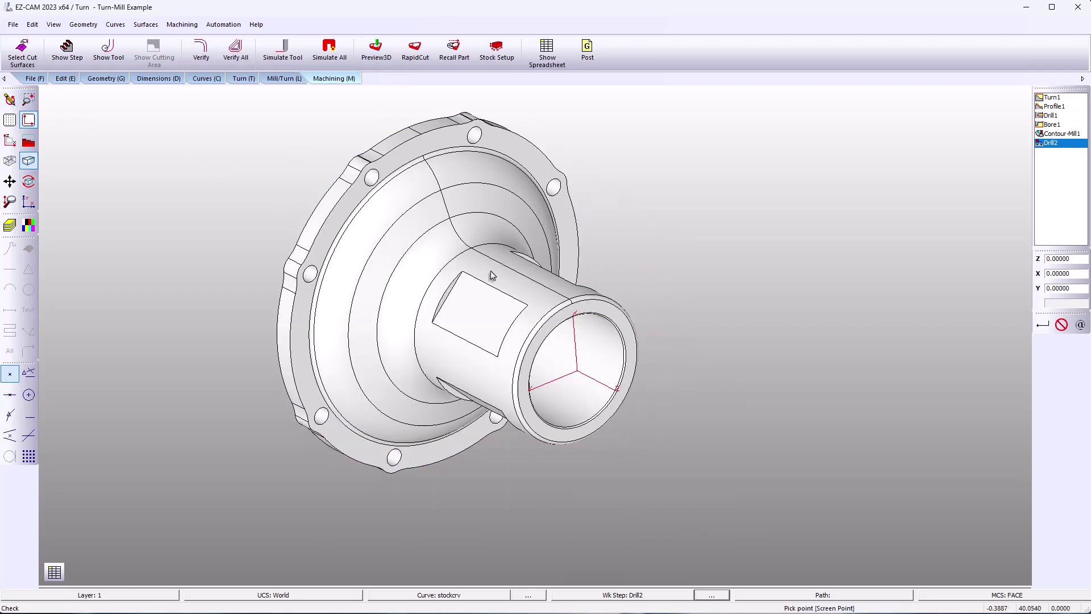
Step: Create the curve milling step Contour-Mill2 for the slot with tool and offset number 4, diameter 5 and depth 0
middle_drag(492, 276, 291, 297)
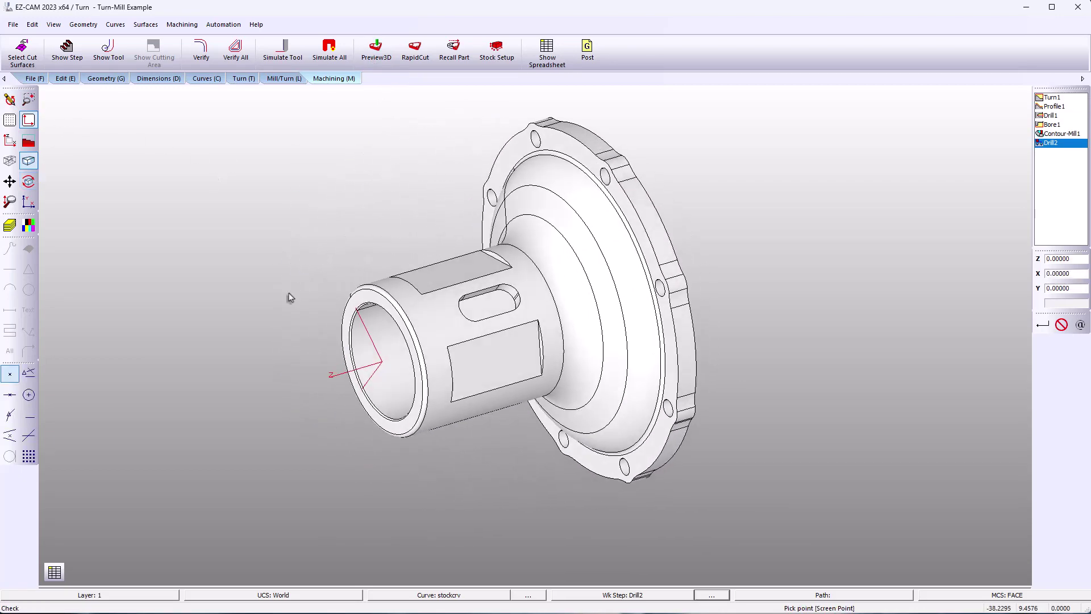
click(284, 79)
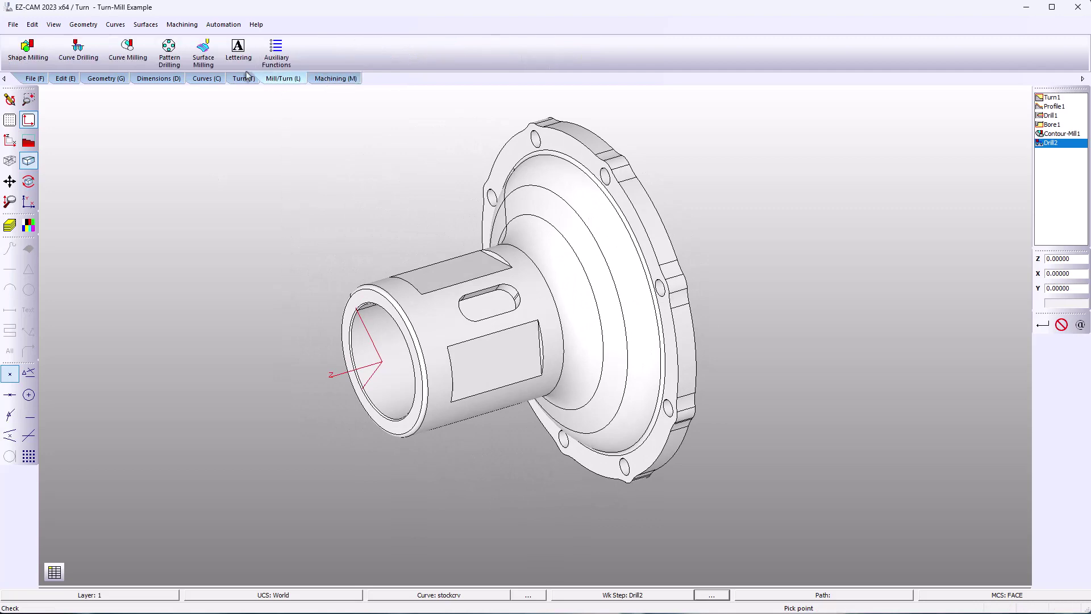
click(128, 51)
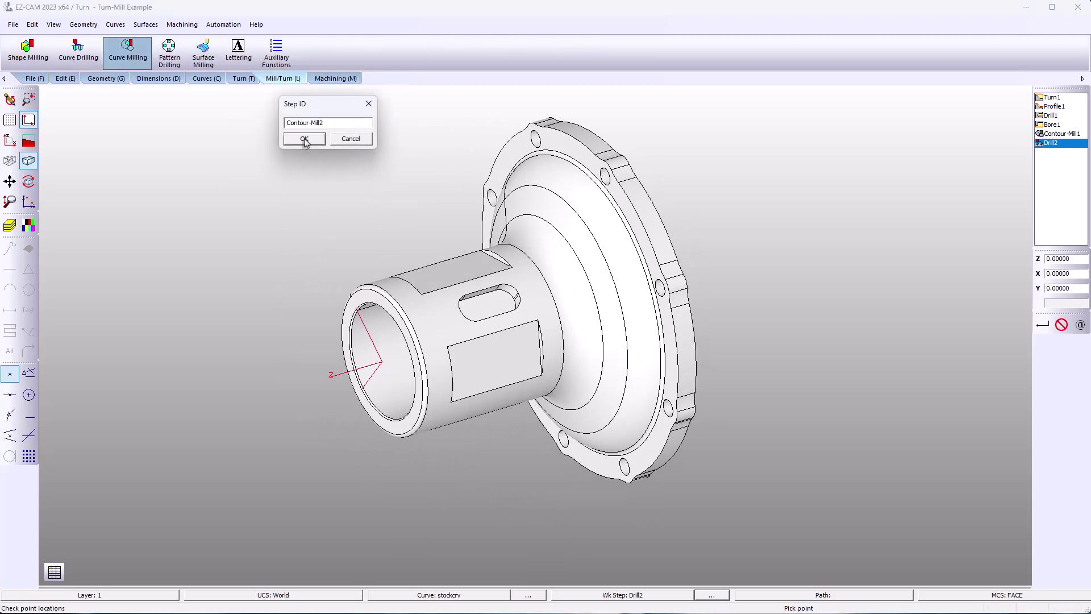
click(304, 140)
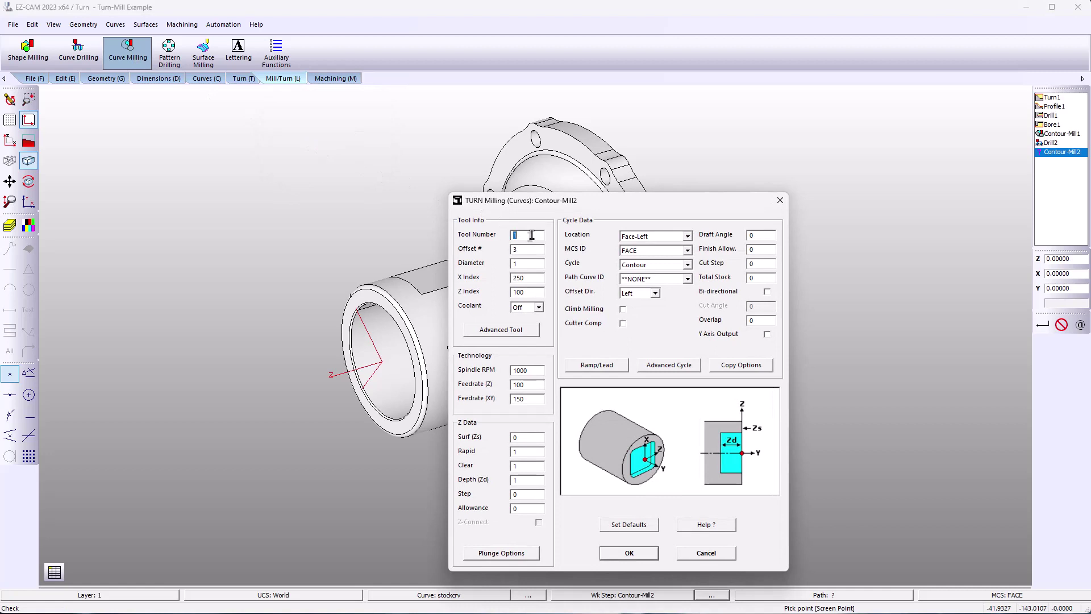
text(4)
Step: Set the Contour-Mill2 location to Side-Left and its MCS ID to Slot
click(688, 236)
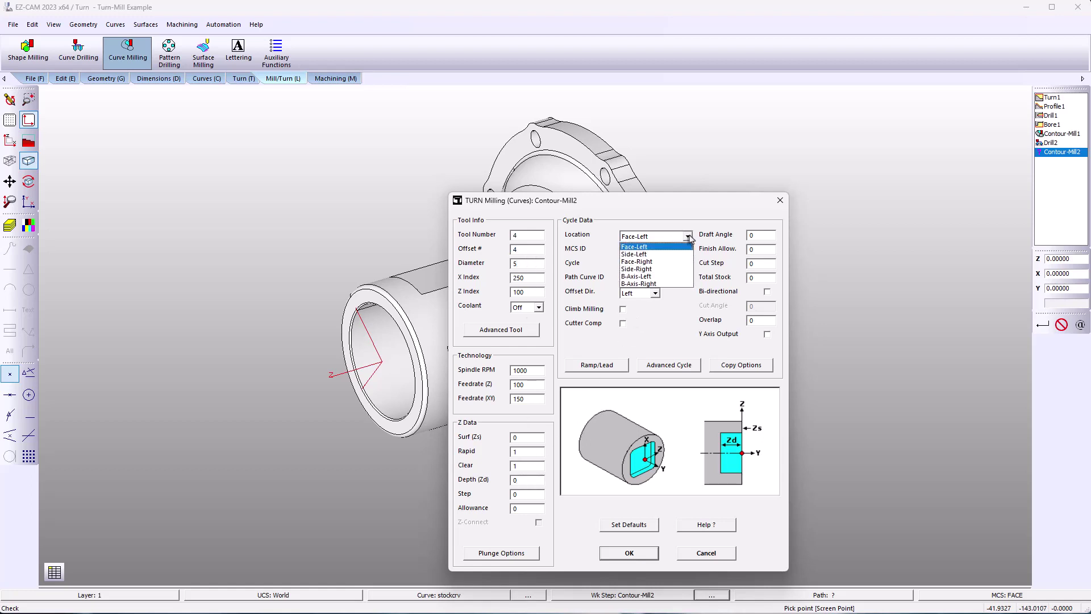
key(Down)
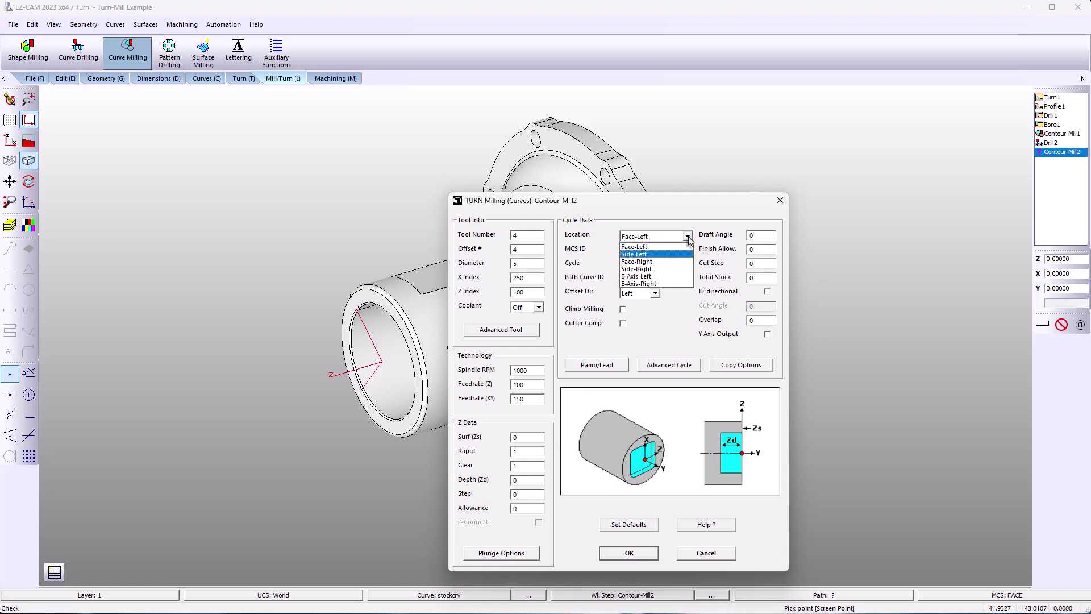
click(682, 259)
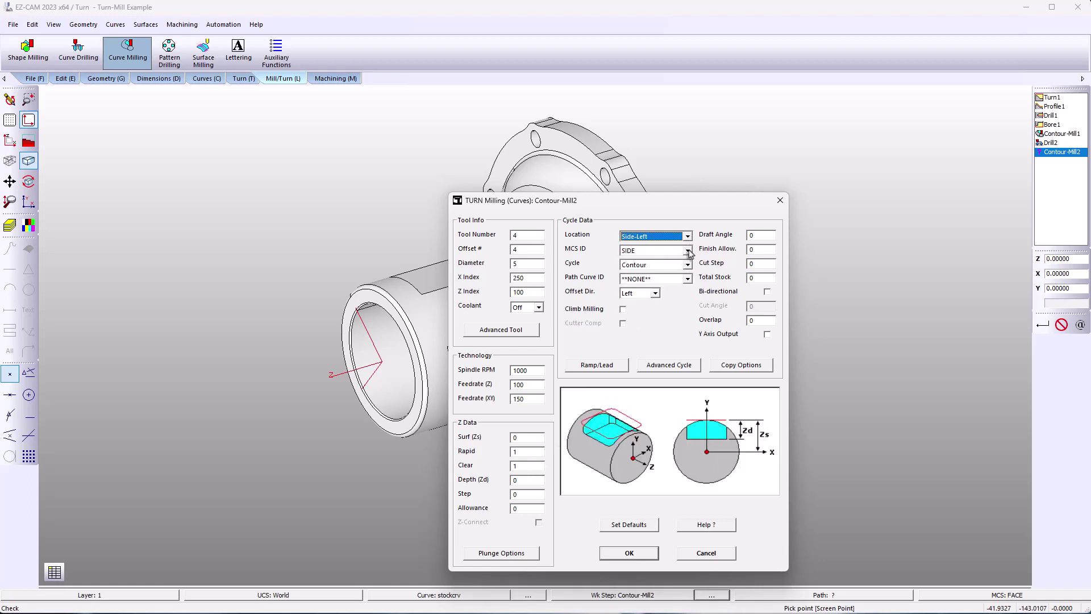
click(688, 251)
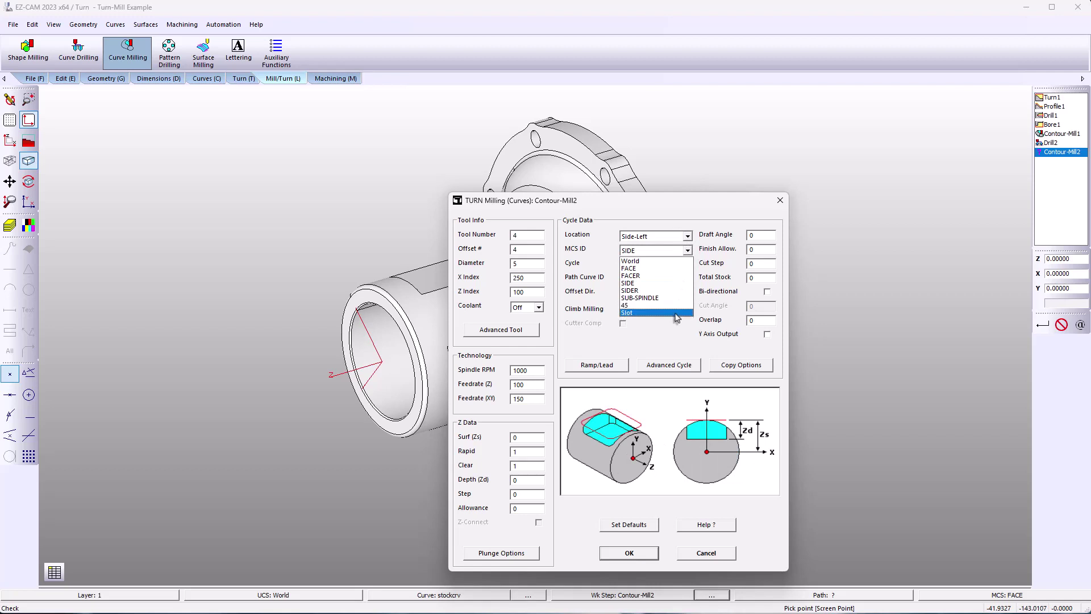
click(676, 313)
Step: Set the Contour-Mill2 cycle to Pocket (HSM) with cut step 1, Y axis output and a finish path
click(686, 265)
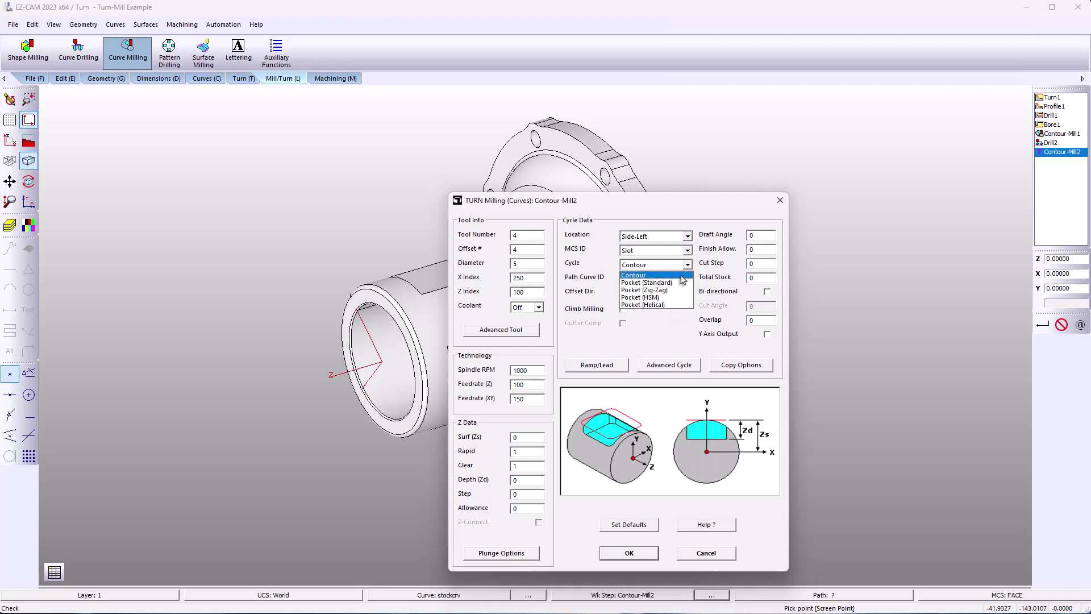
click(653, 297)
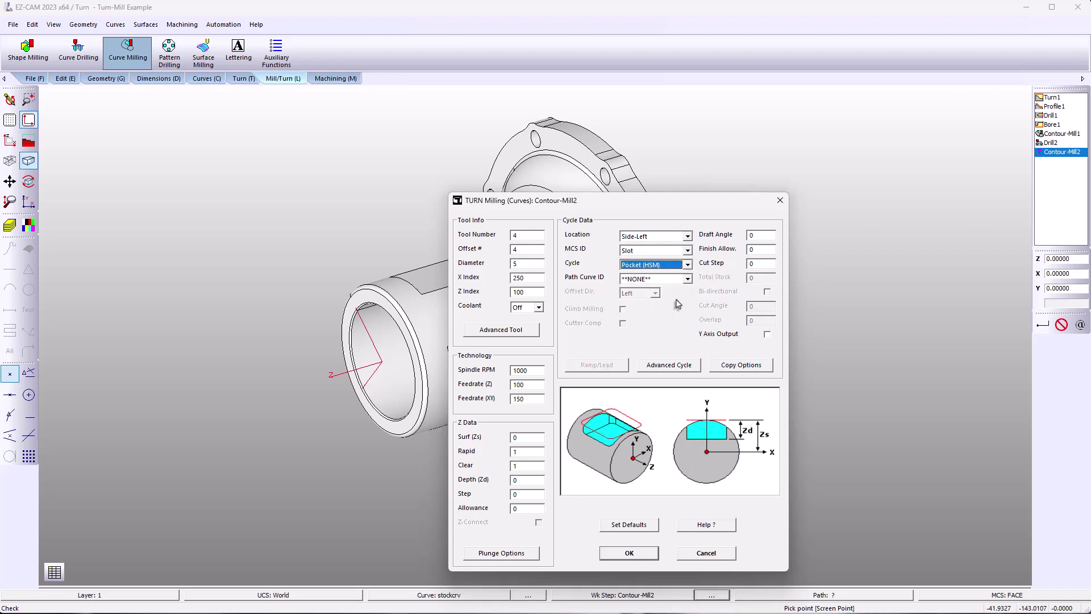
double_click(759, 265)
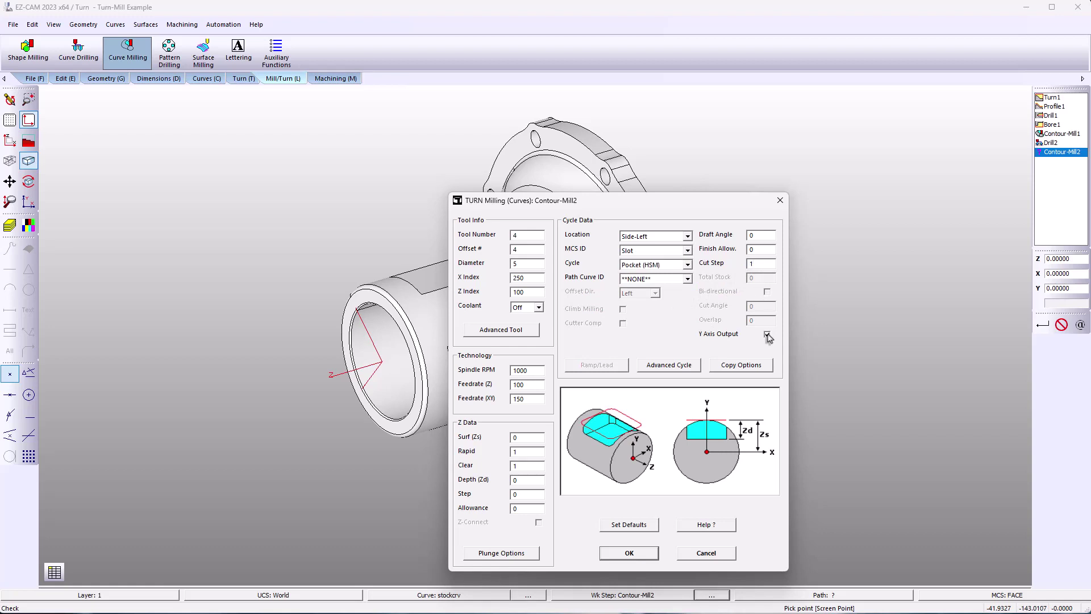
click(671, 366)
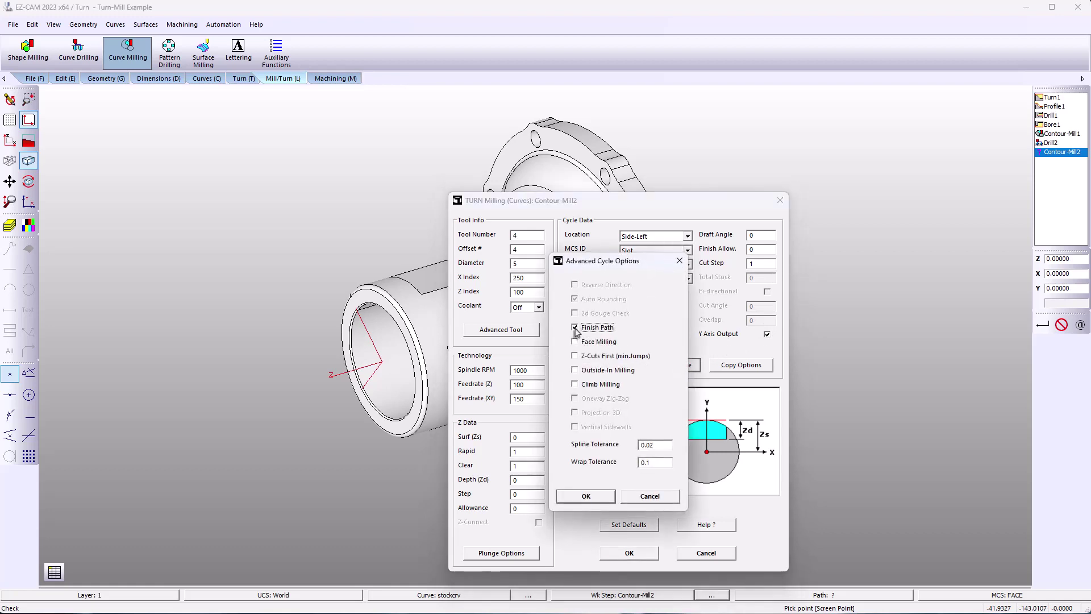
click(586, 496)
click(625, 553)
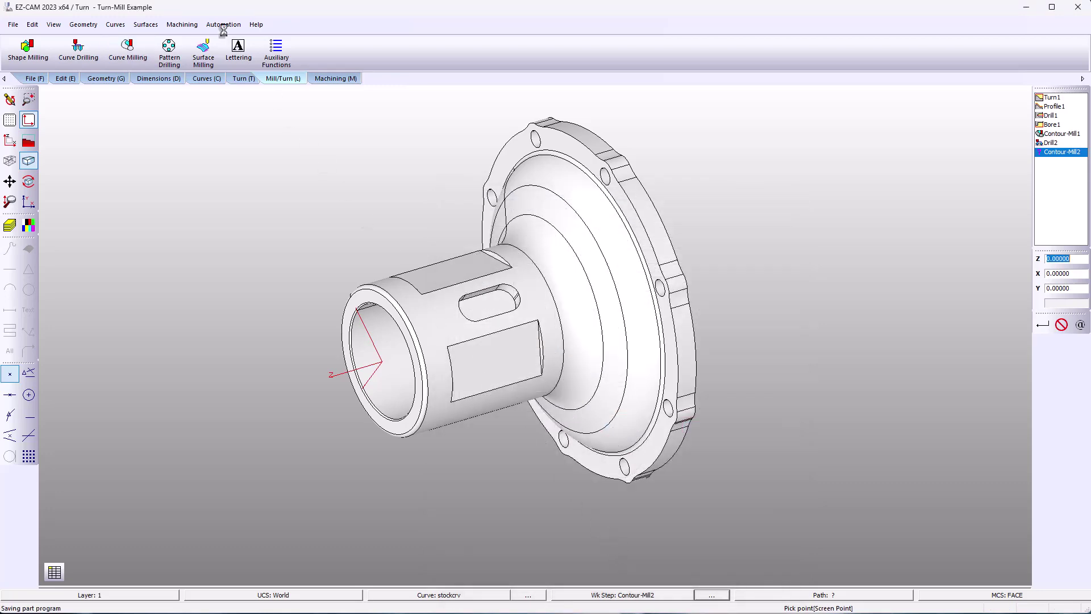
Step: Assign the slot's floor surface as the machining surface of Contour-Mill2
click(182, 25)
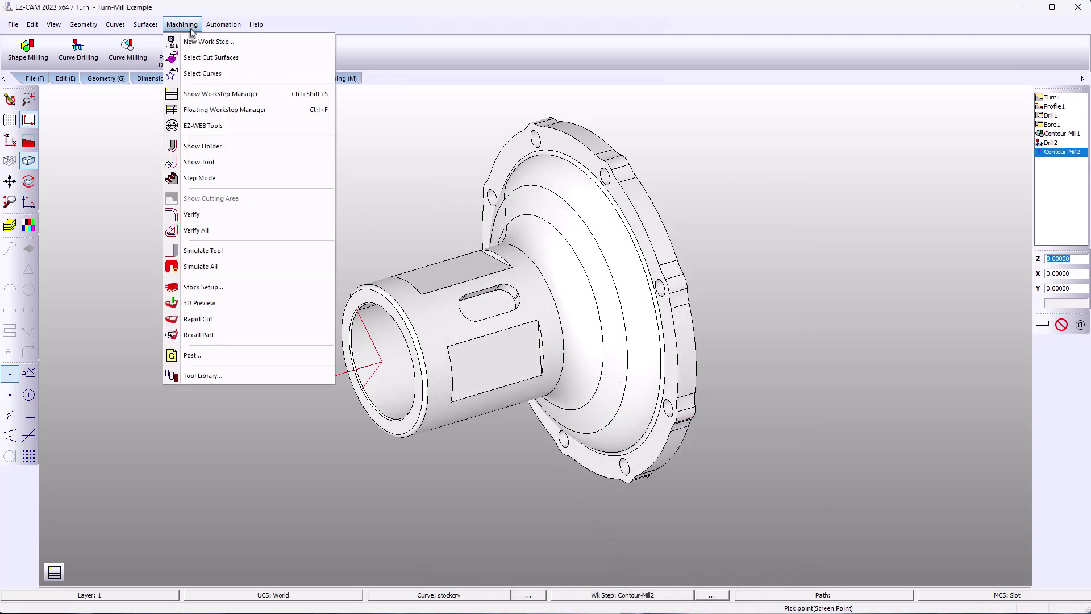
click(195, 61)
click(493, 310)
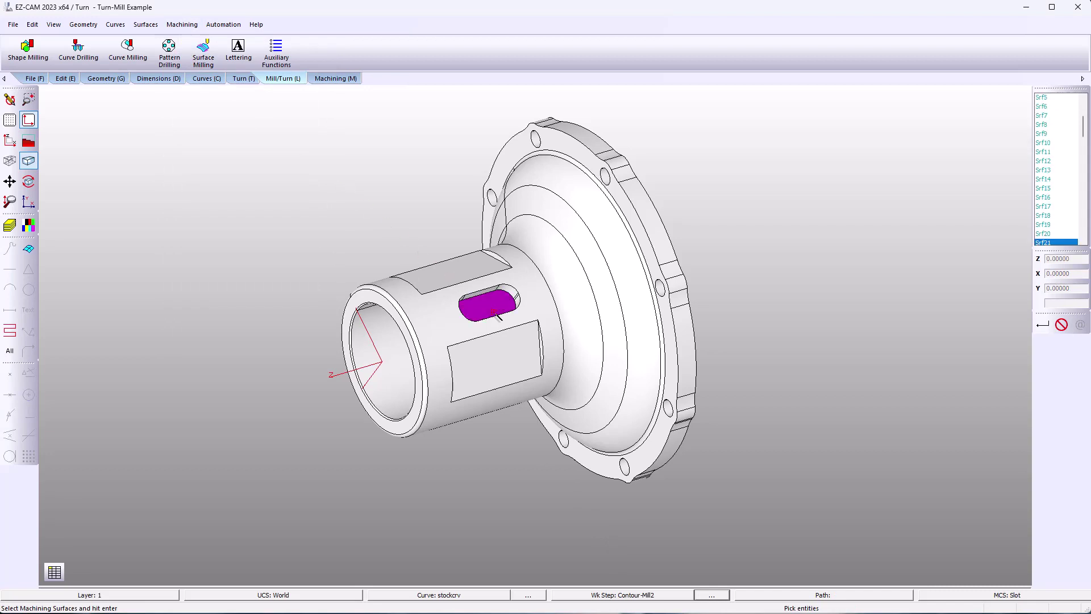
key(Return)
Step: Verify the Contour-Mill2 toolpath, inspect the part in the 3D cutting preview, and redraw the model
click(322, 80)
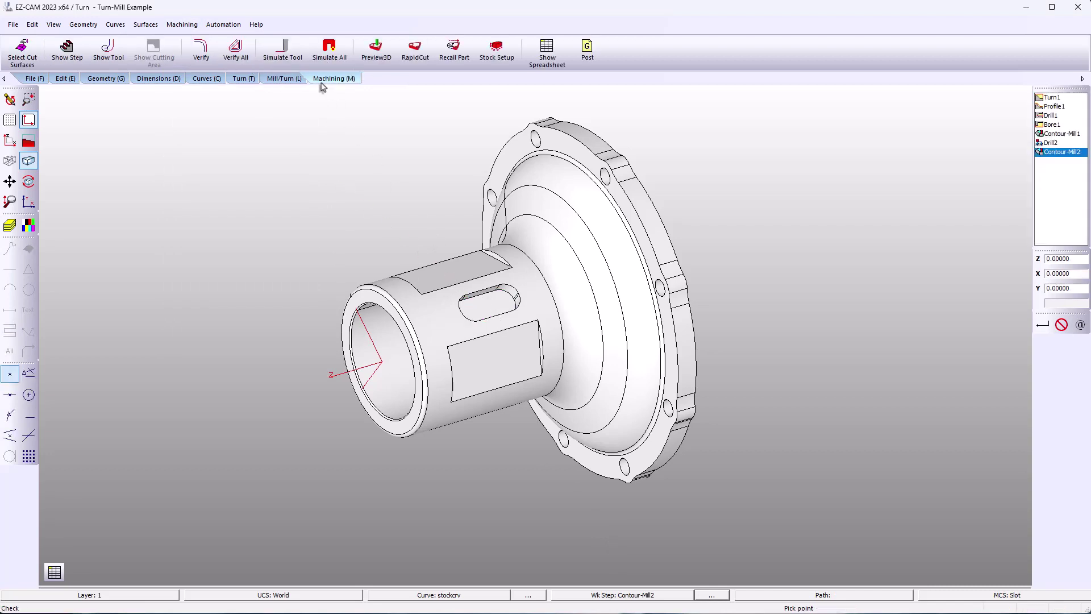
click(202, 50)
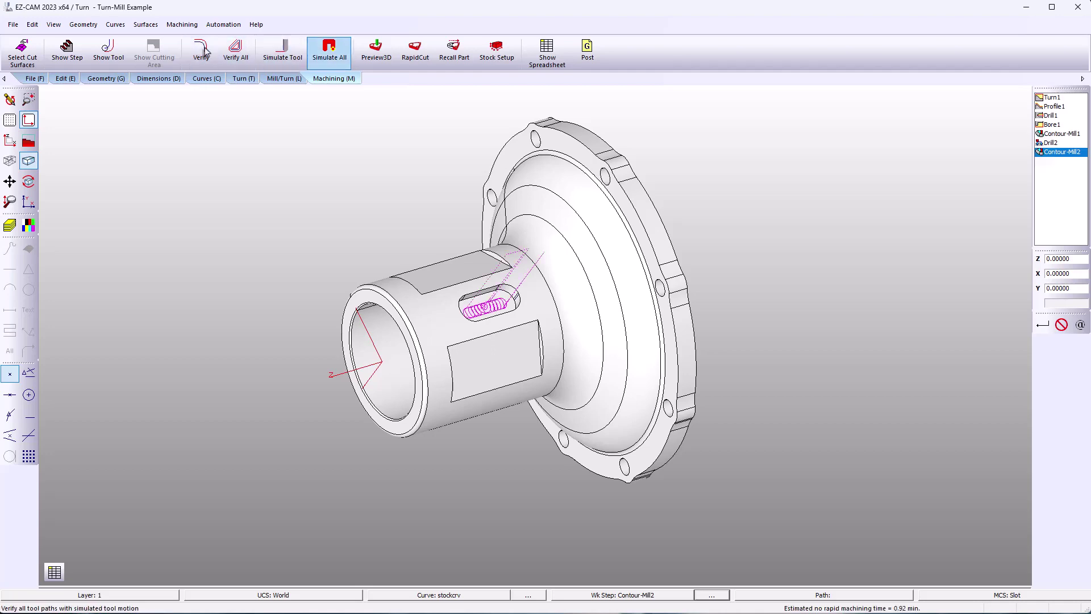
click(369, 54)
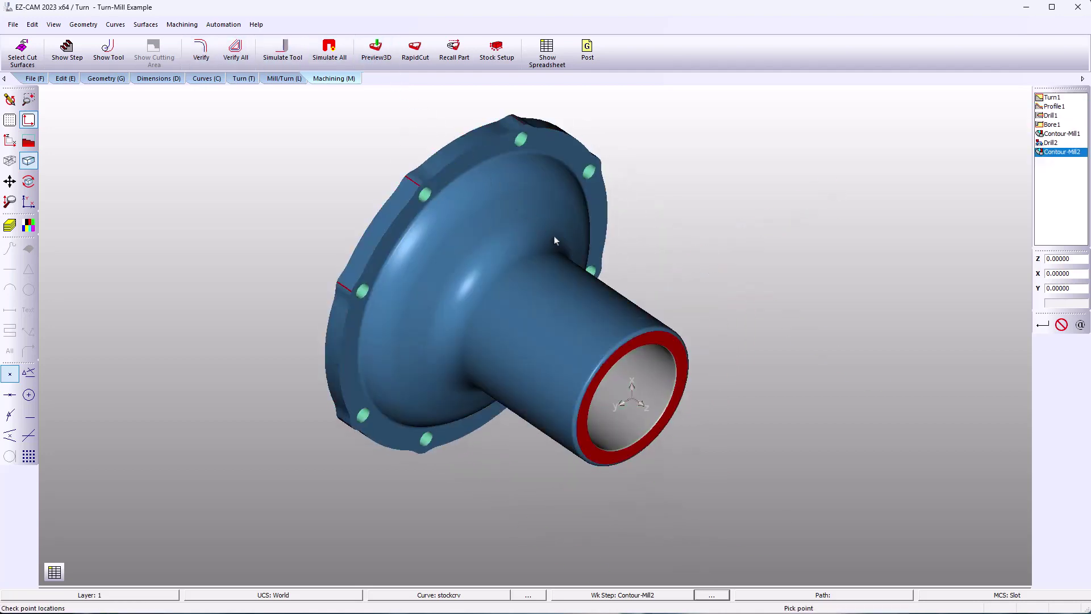
mouse_move(556, 241)
middle_down()
mouse_move(195, 183)
mouse_move(153, 204)
mouse_move(248, 170)
mouse_move(529, 196)
middle_up()
click(10, 100)
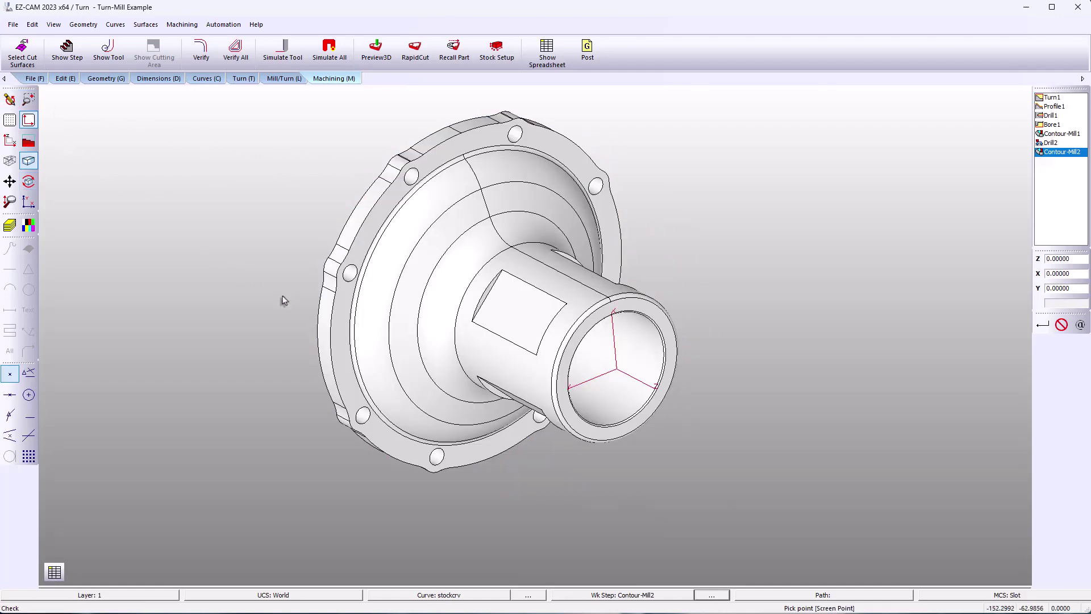
Step: Make 45 the current UCS and orient the model to its X-Z view
mouse_move(284, 300)
click(204, 596)
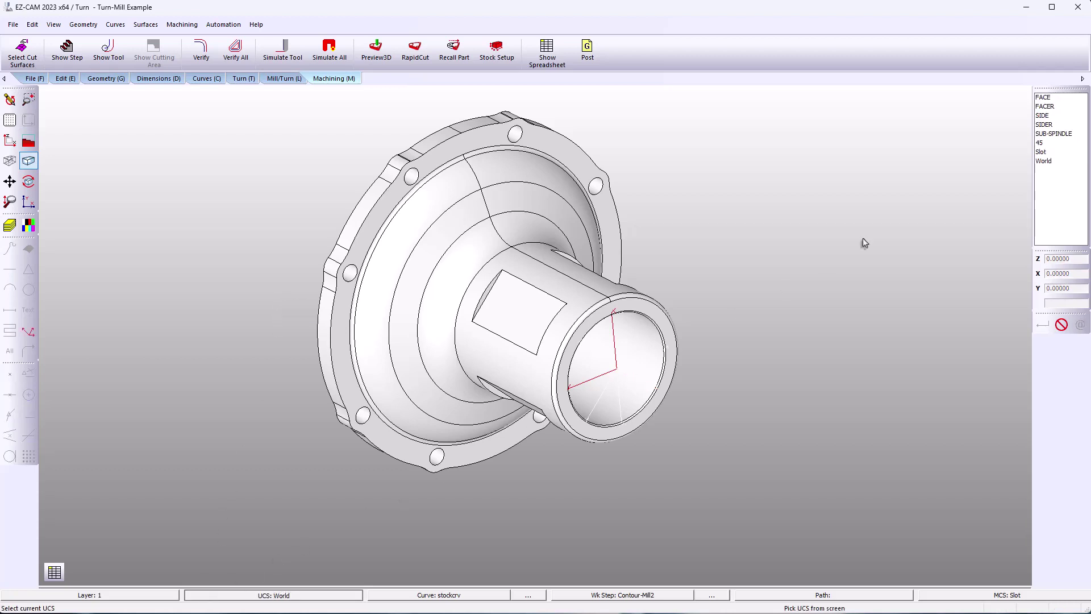
click(1040, 144)
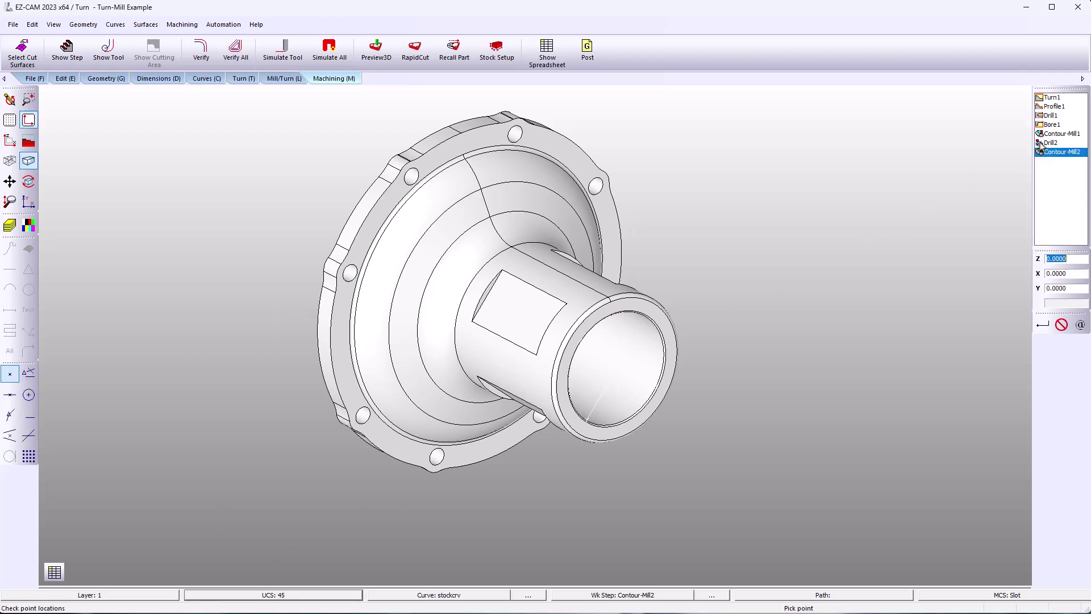
click(10, 140)
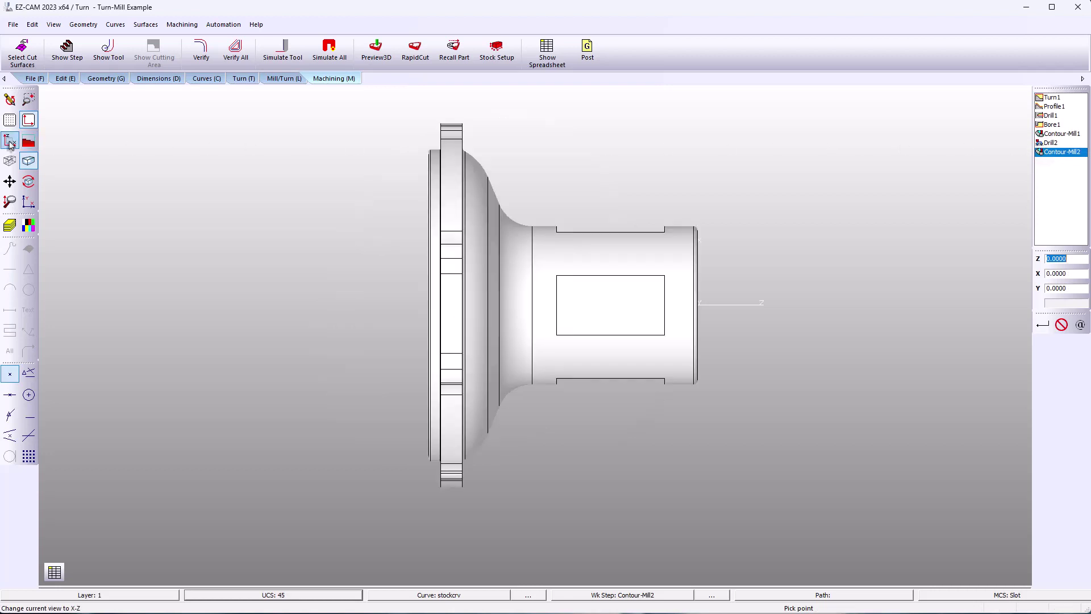
Step: Create the curve milling step Contour-Mill3 with tool and offset number 5, diameter 25 and depth 0
click(288, 79)
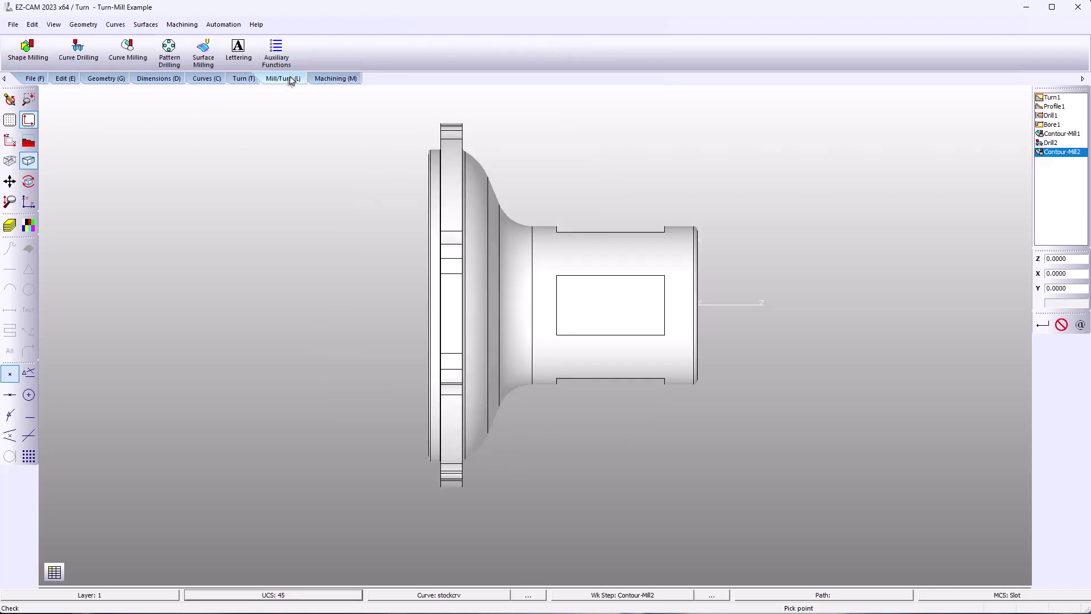
click(132, 59)
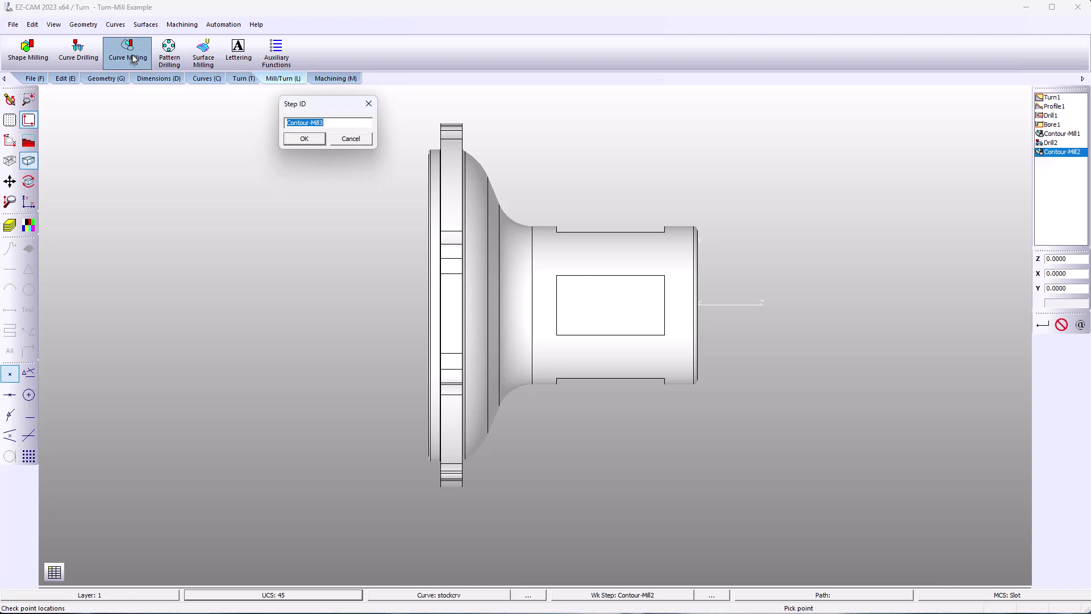
key(Return)
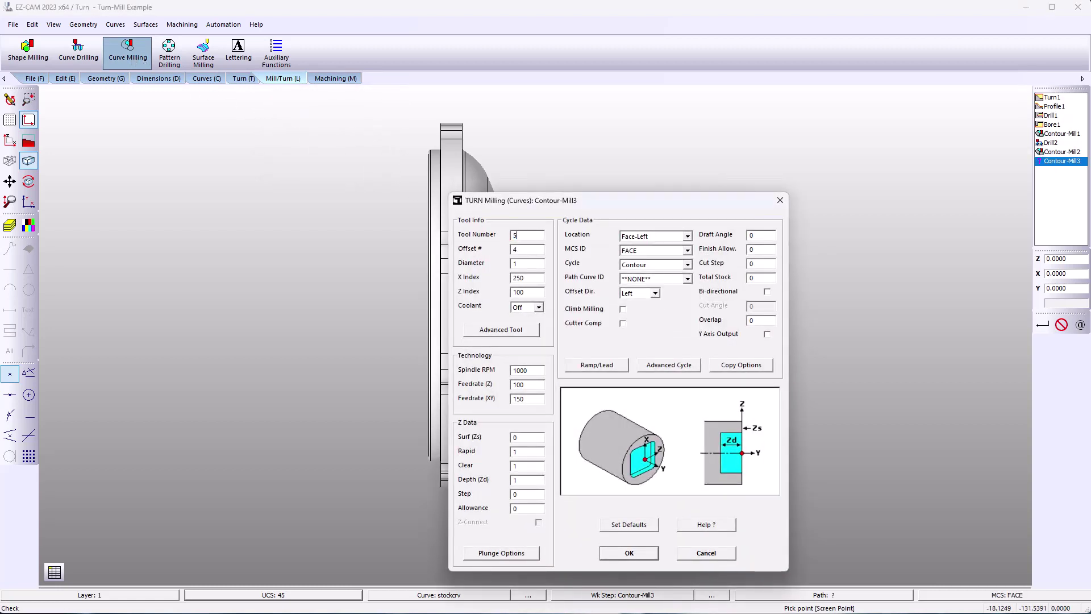
text(5)
Step: Set the Contour-Mill3 location to Side-Left and its MCS ID to 45
click(687, 237)
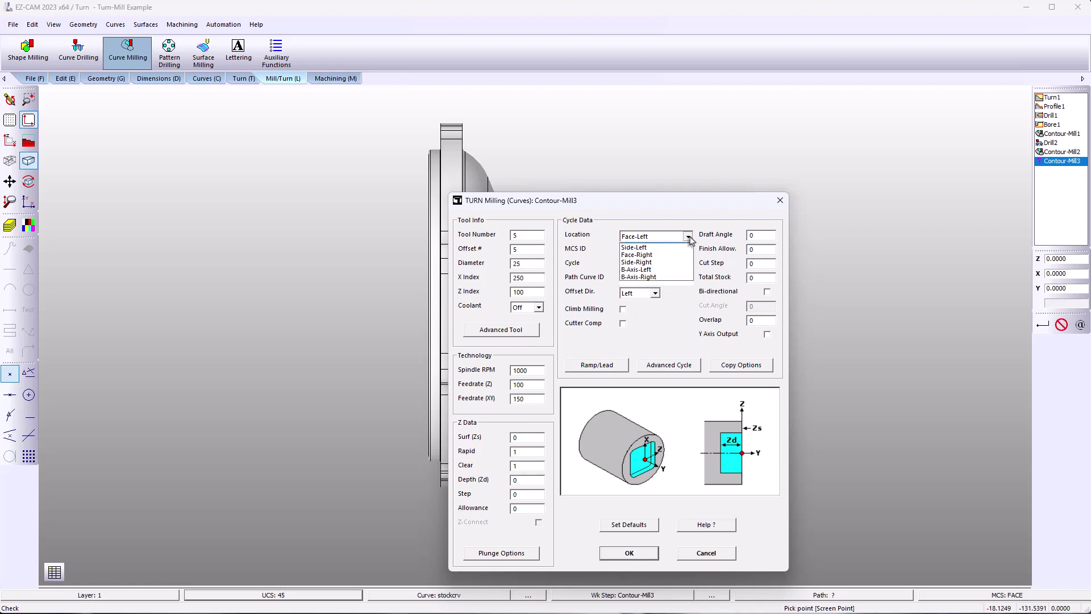
click(684, 254)
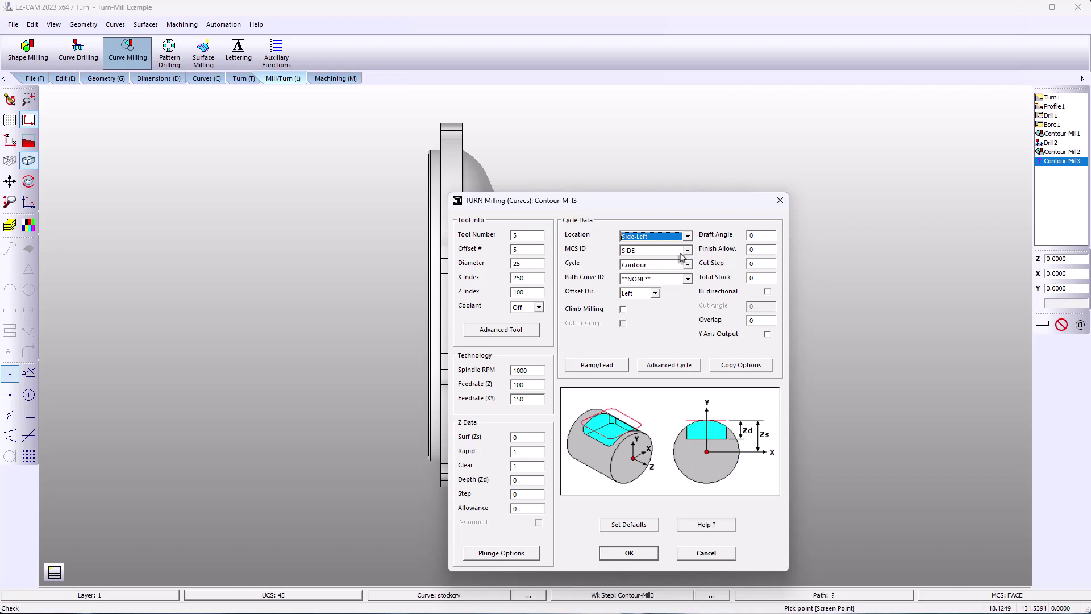
click(686, 252)
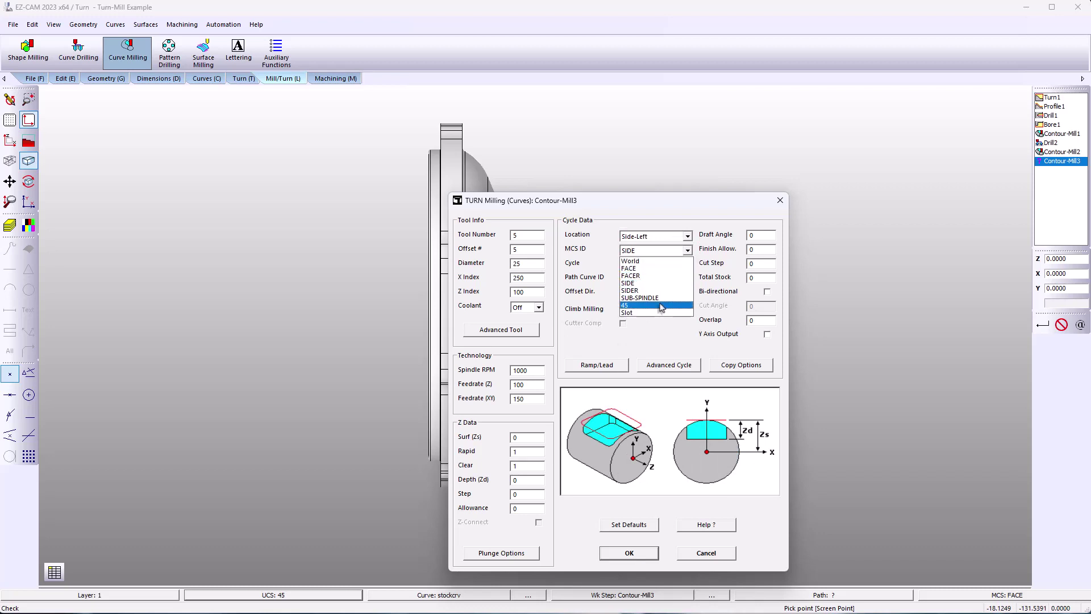
click(661, 308)
Step: Set the Contour-Mill3 cycle to Pocket (HSM) with cut step 5, Y axis output and a finish path
click(687, 265)
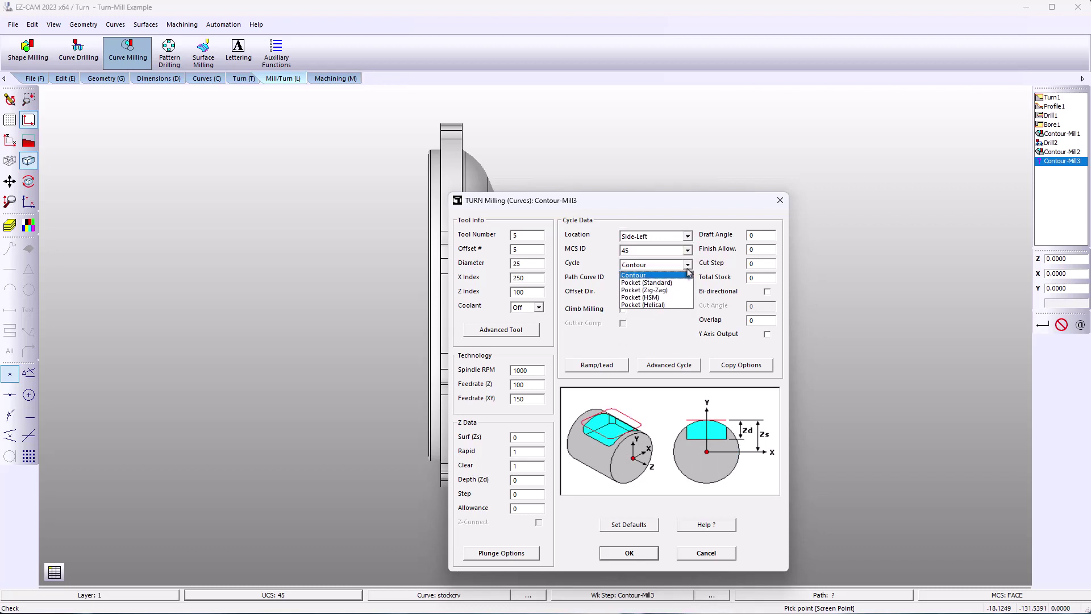
click(681, 297)
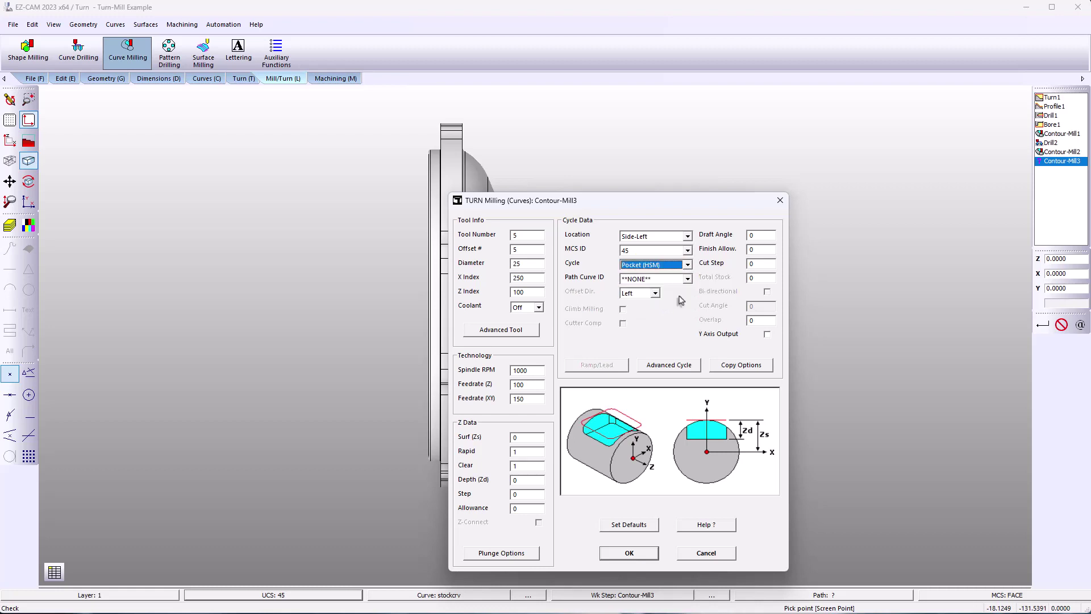
click(760, 267)
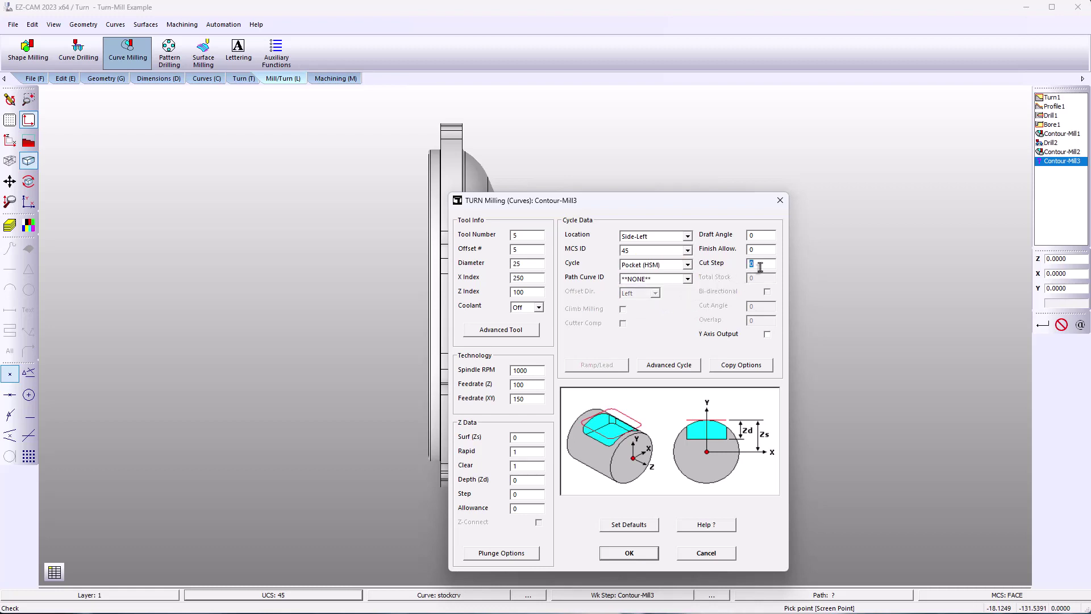
click(767, 335)
click(691, 369)
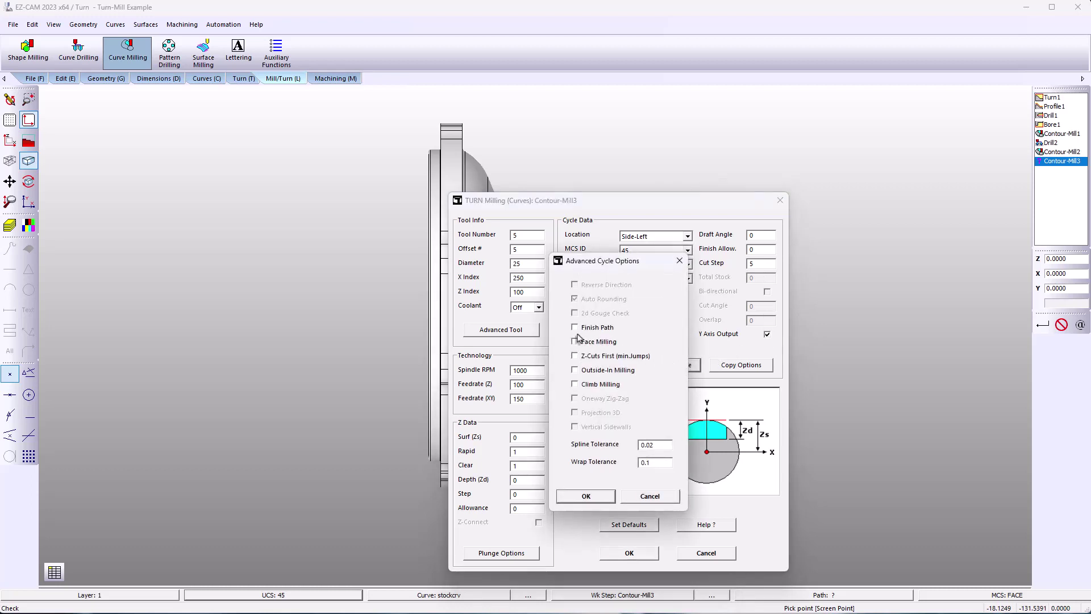
click(596, 497)
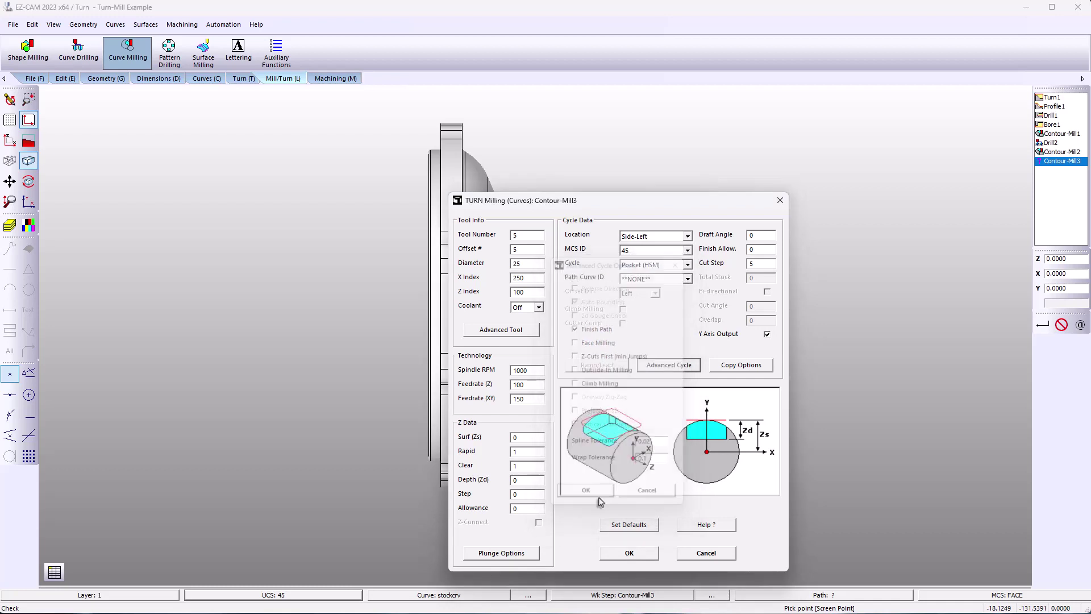
click(613, 551)
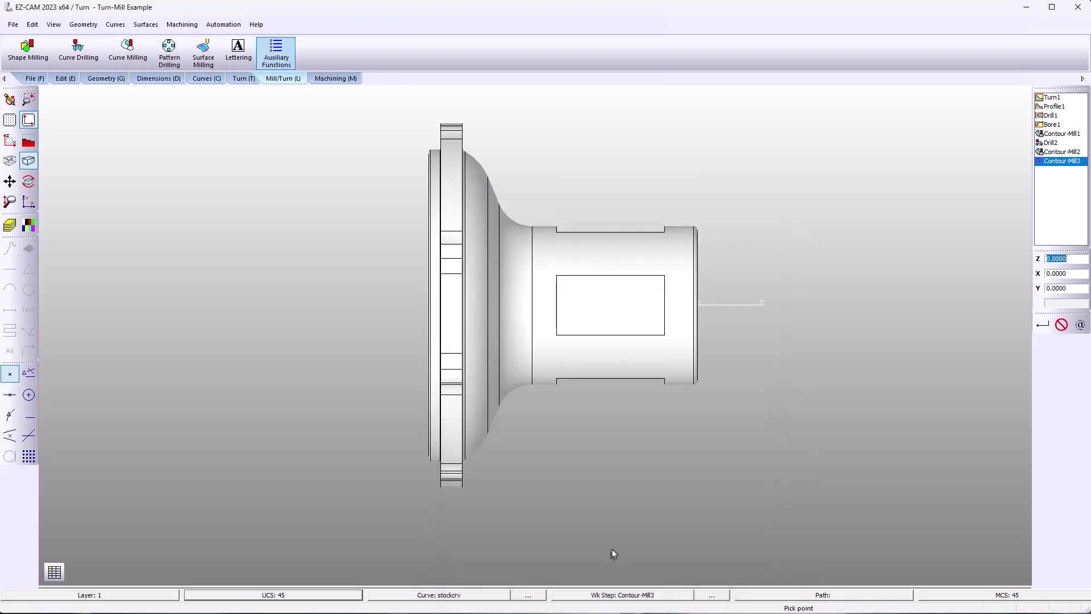
Step: Assign the rectangular flat on the hub's cylindrical body as the machining surface of Contour-Mill3
click(192, 25)
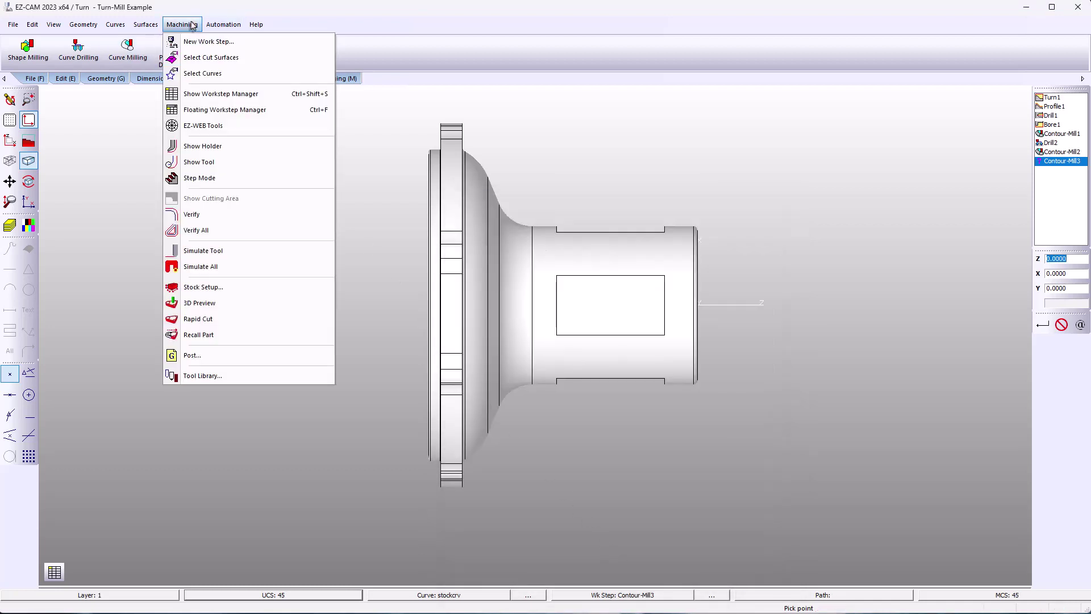
click(196, 58)
click(596, 304)
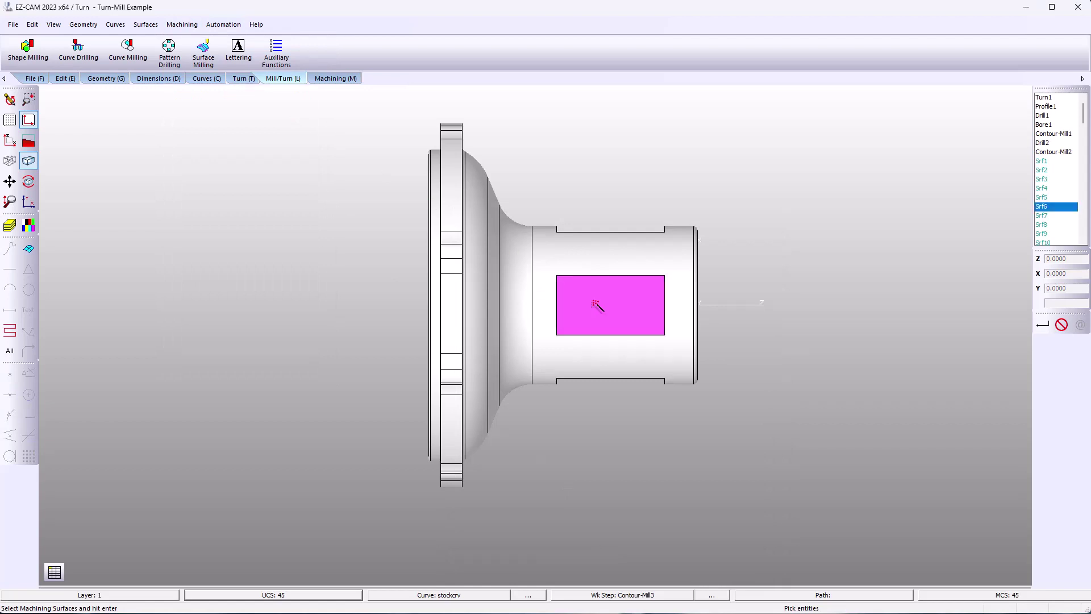
key(Return)
Step: Verify the Contour-Mill3 toolpath and inspect the milled flat in the 3D cutting preview
click(341, 79)
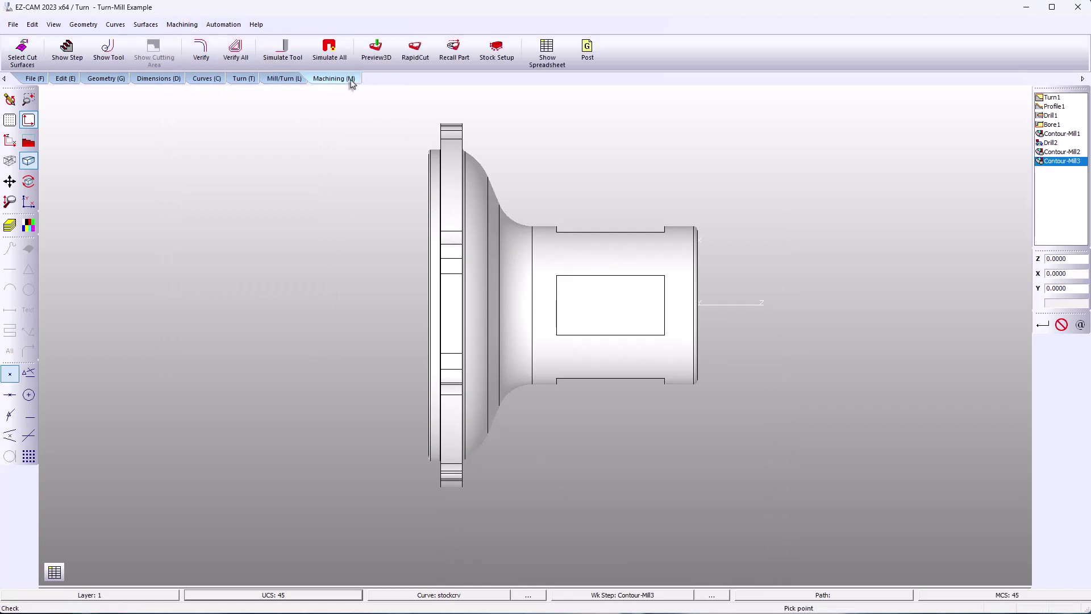
click(211, 53)
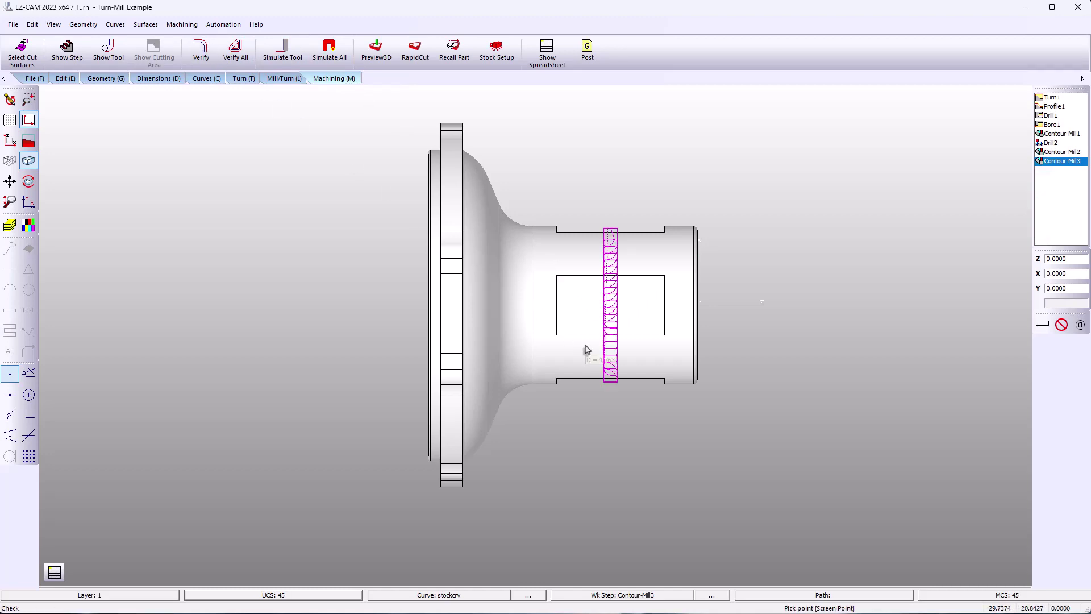
mouse_move(587, 351)
middle_down()
mouse_move(657, 273)
mouse_move(591, 344)
middle_up()
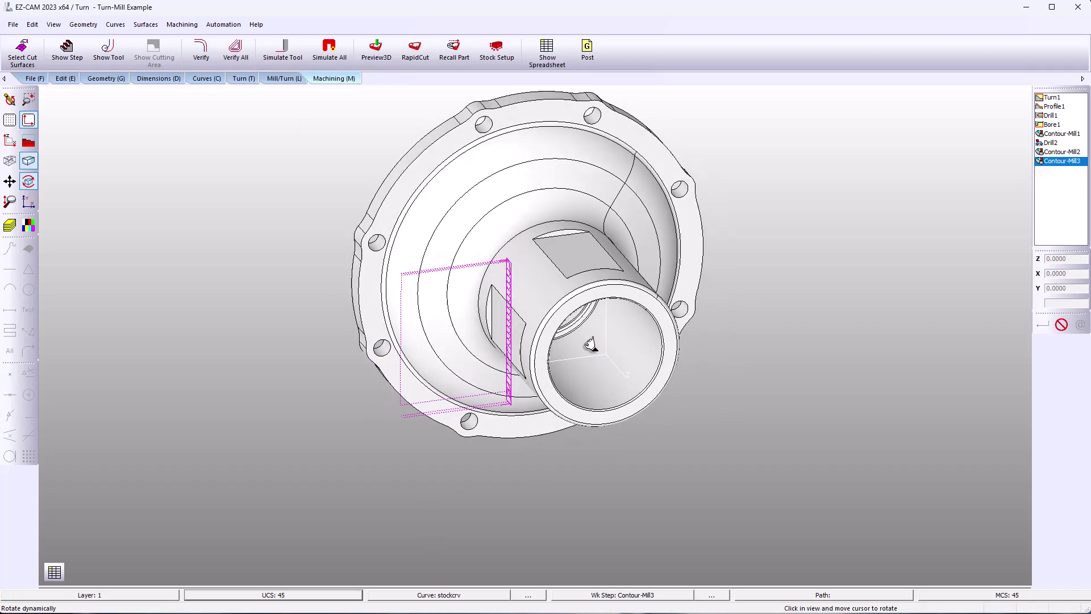
click(415, 51)
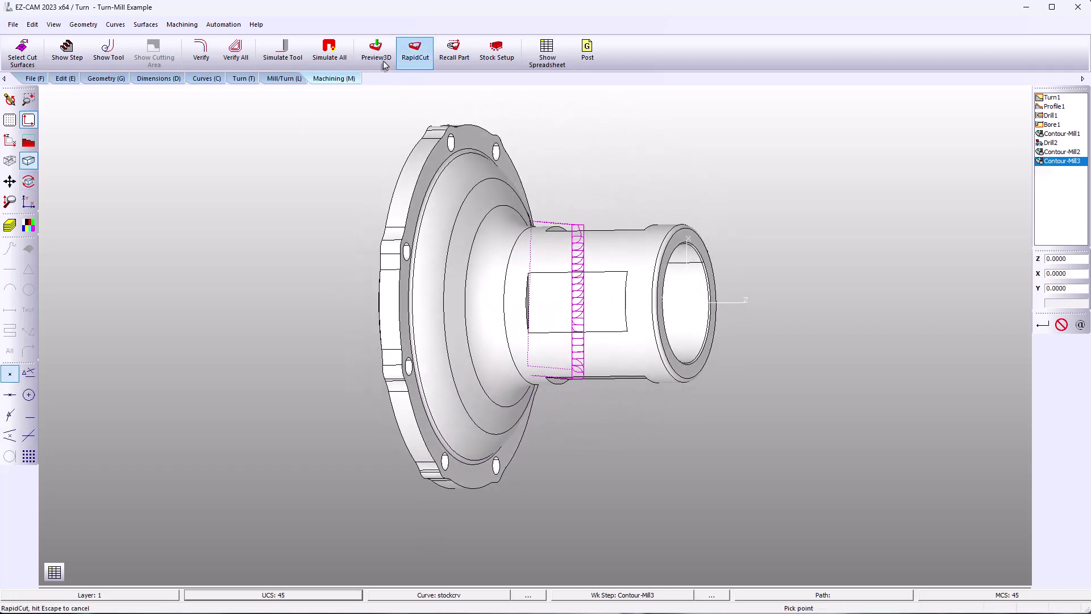
click(382, 62)
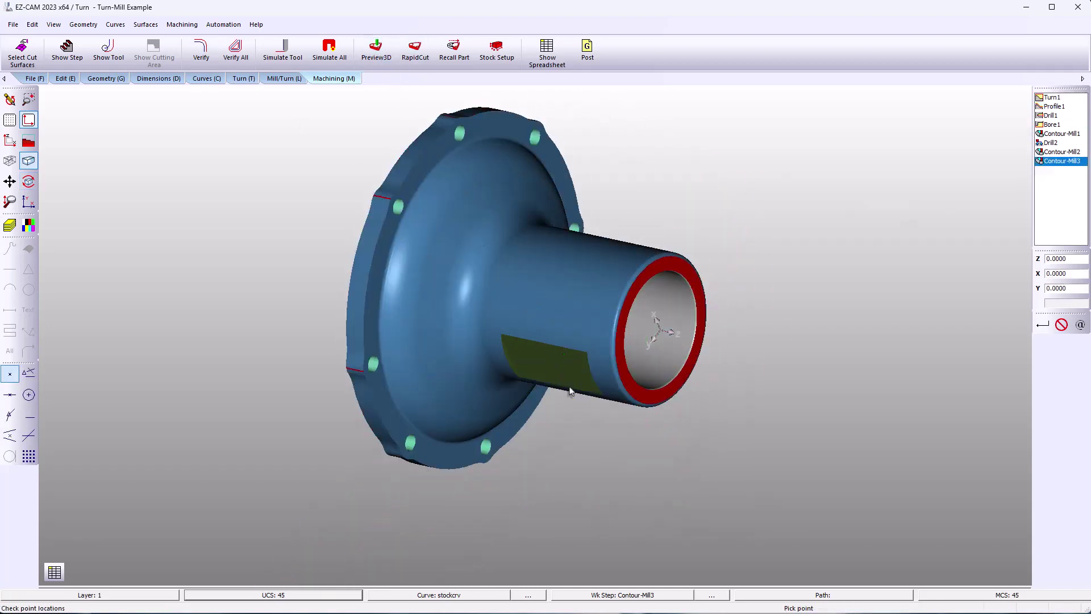
mouse_move(570, 390)
middle_down()
mouse_move(662, 168)
mouse_move(650, 250)
mouse_move(625, 302)
middle_up()
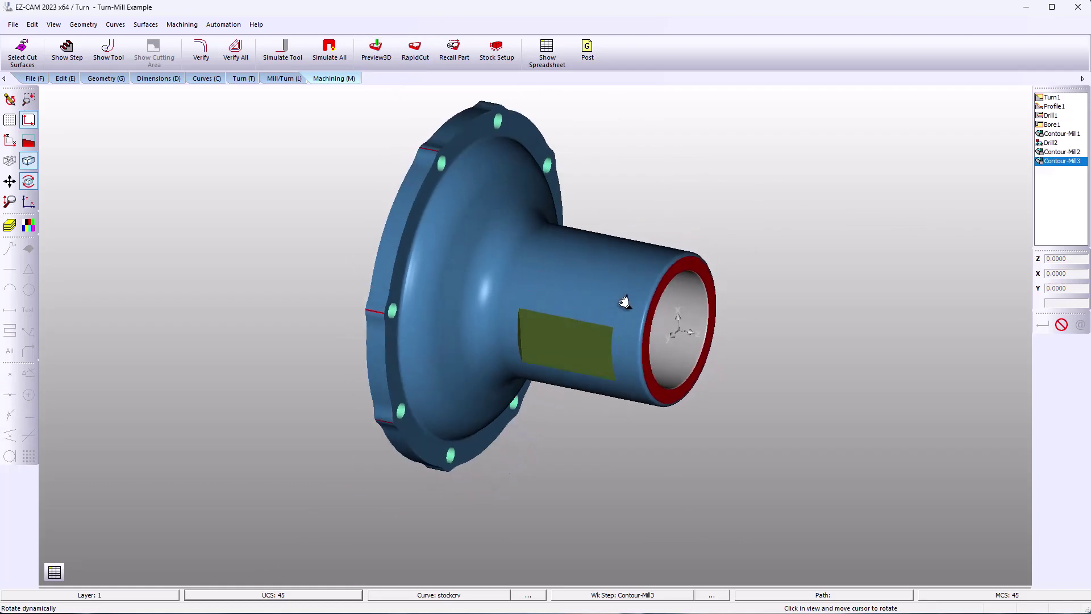
click(625, 302)
Step: Set the Contour-Mill3 index copy to a 90° increment angle with 4 copies
double_click(1043, 163)
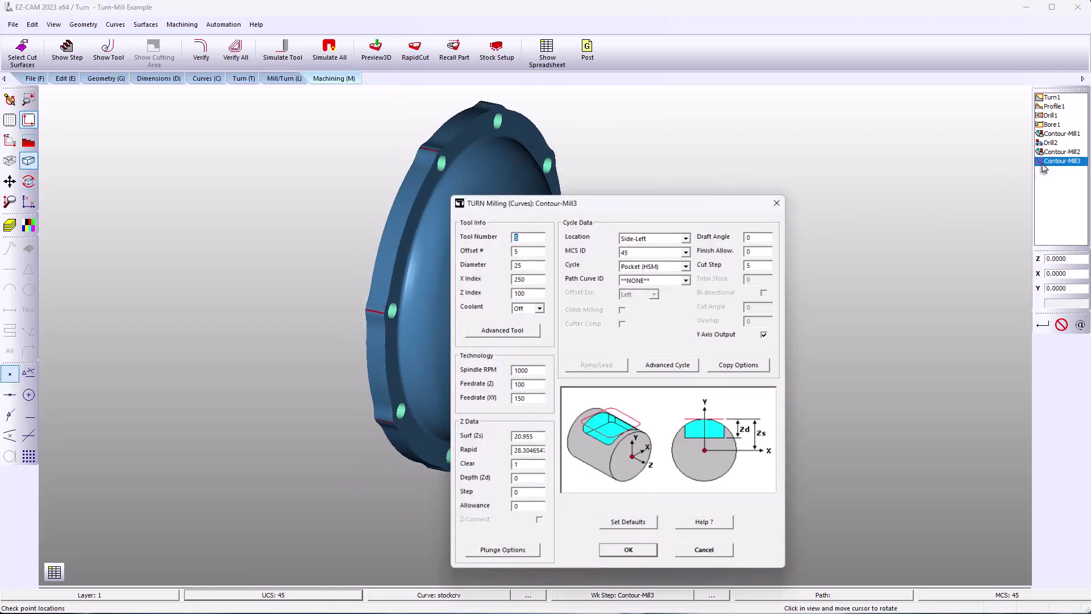
click(721, 366)
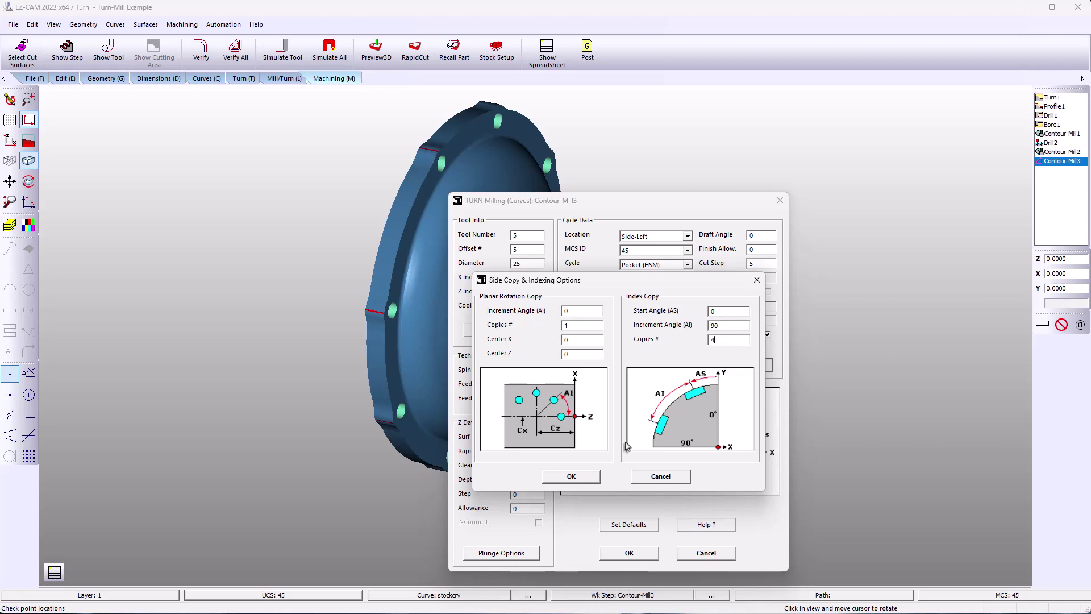
click(591, 477)
click(609, 551)
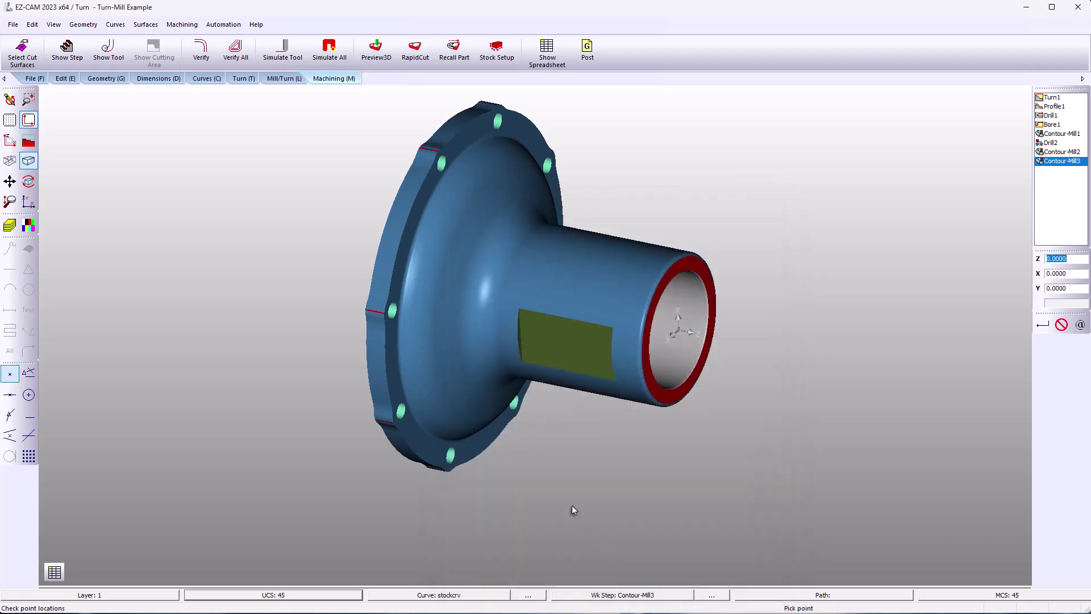
Step: Verify the indexed Contour-Mill3 toolpath and inspect the milled flats around the hub in the 3D cutting preview
click(193, 51)
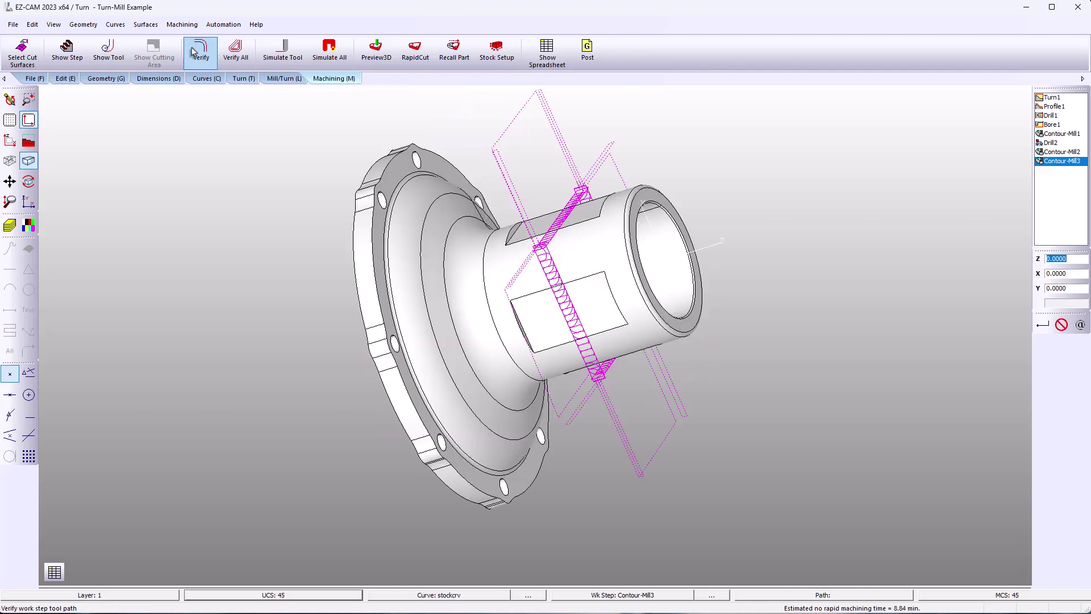
click(377, 51)
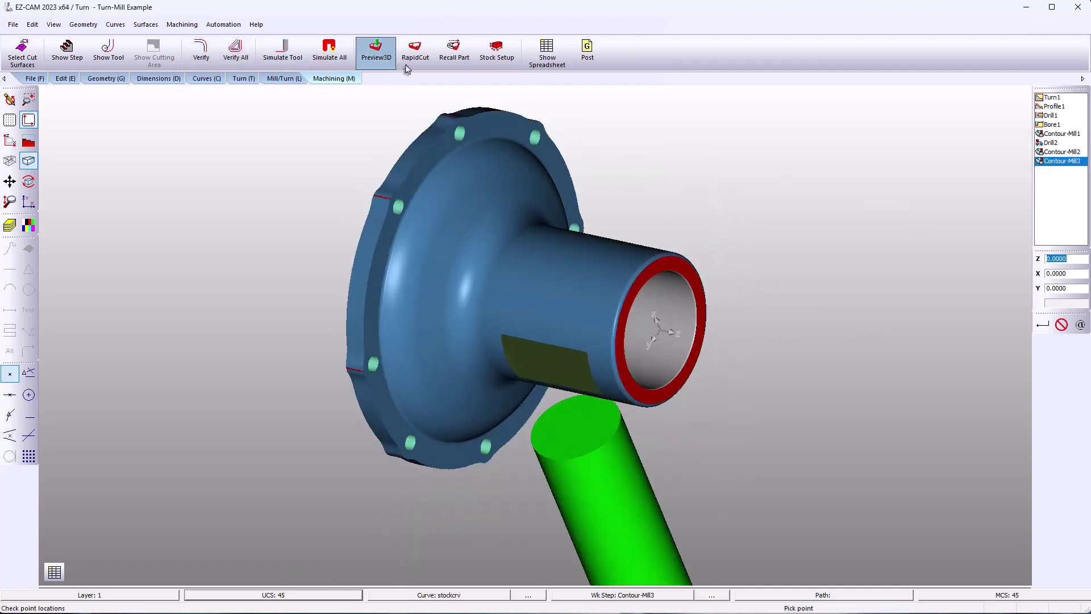
middle_drag(597, 250, 567, 281)
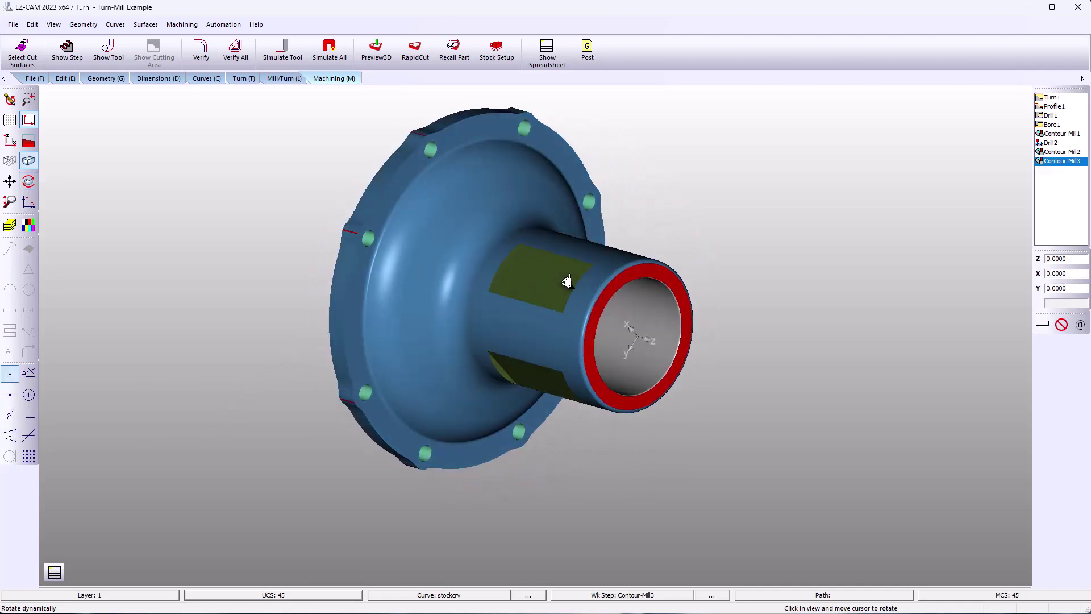
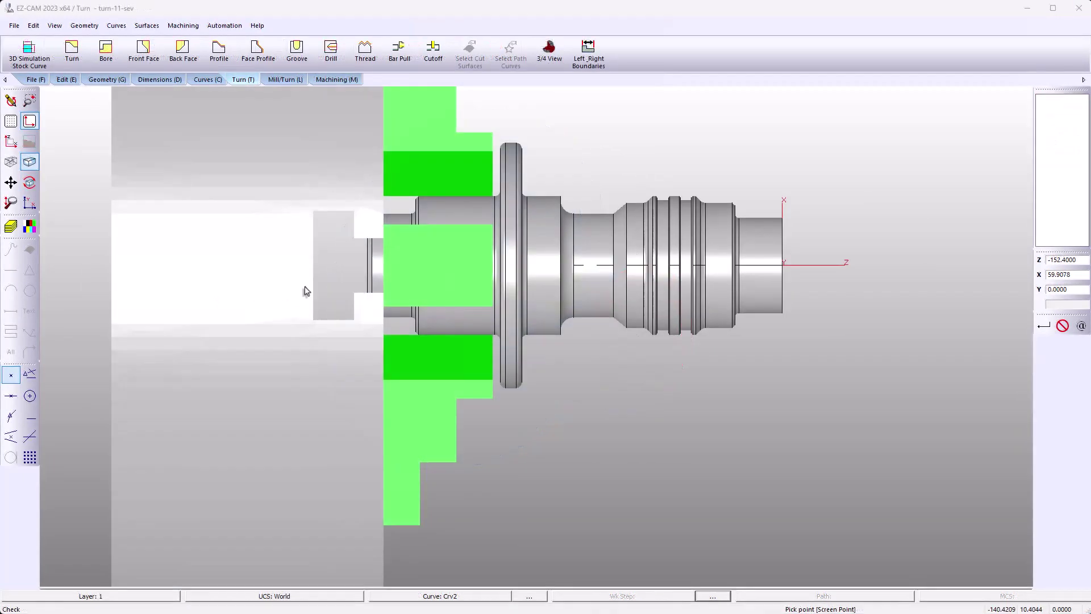
middle_drag(753, 257, 717, 261)
drag(717, 261, 505, 300)
click(11, 142)
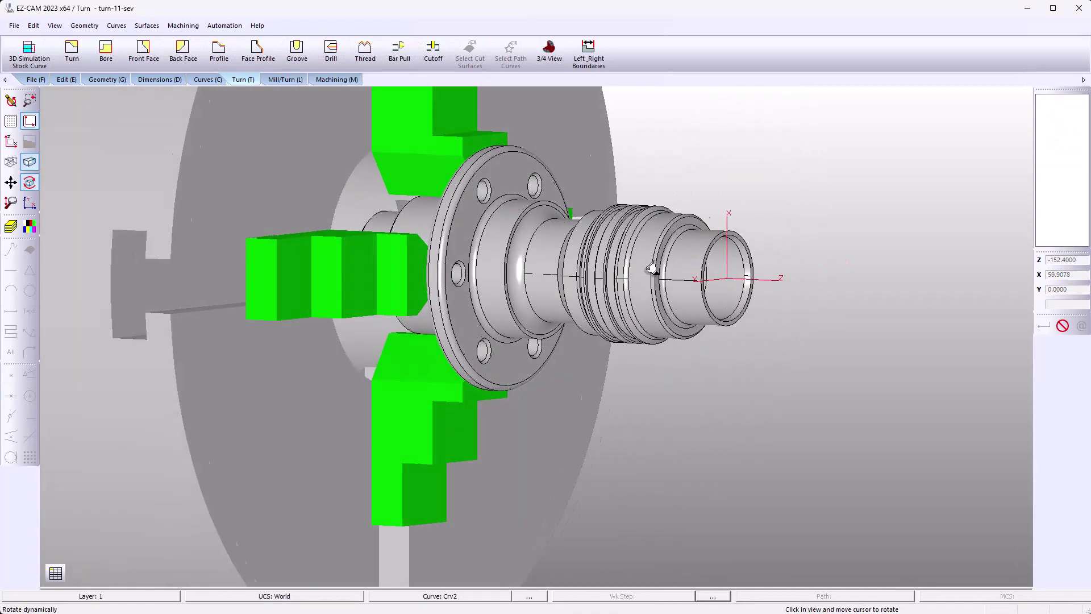
click(11, 142)
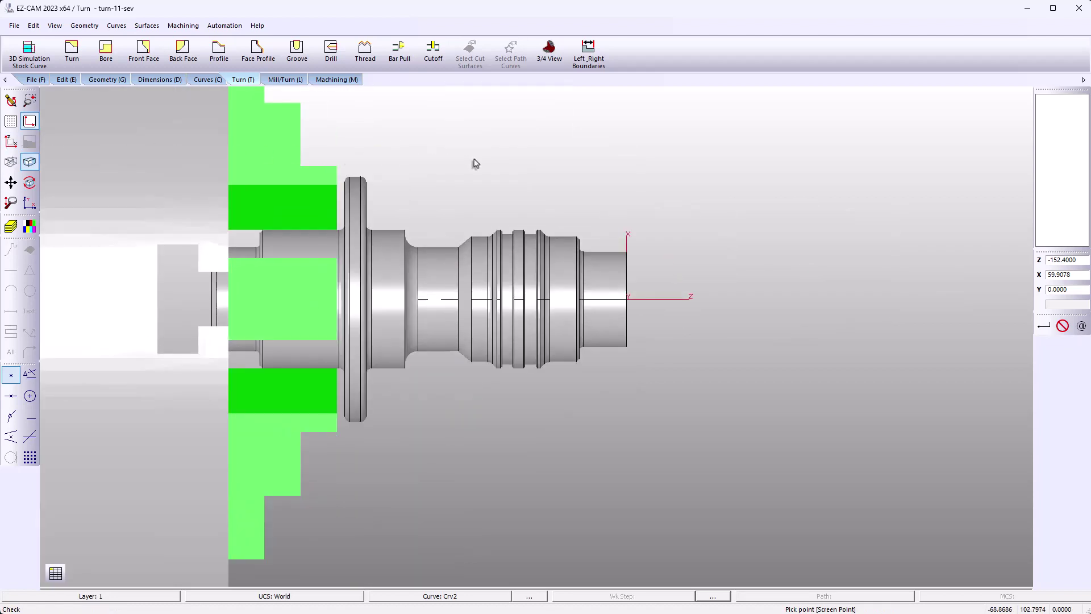
Step: Create a Turn work step named Turn1 for the shaft from the -R04-60-3 TNMG template
click(73, 52)
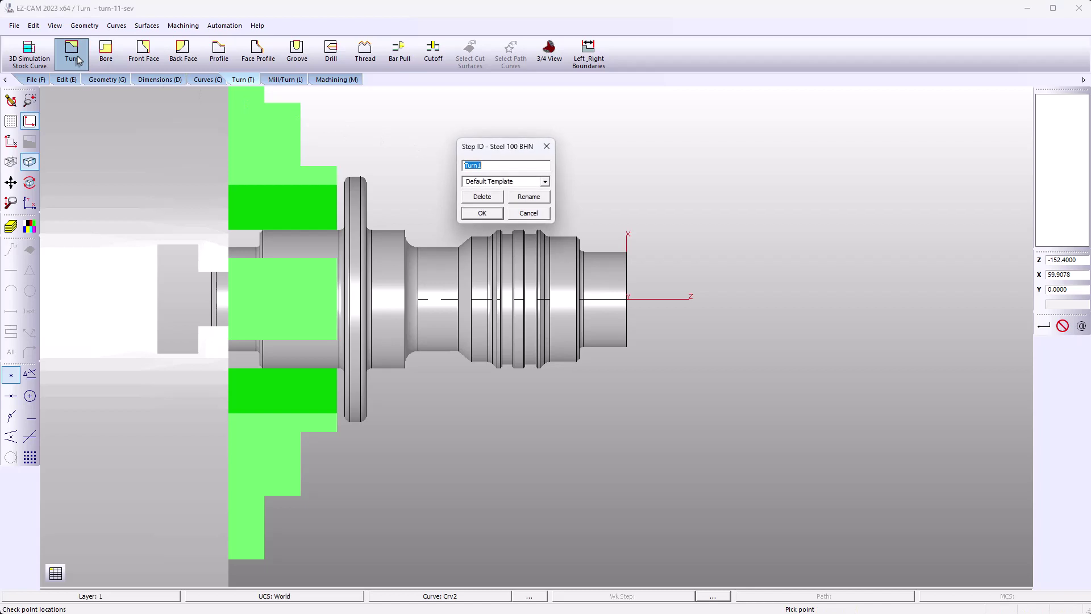
click(544, 182)
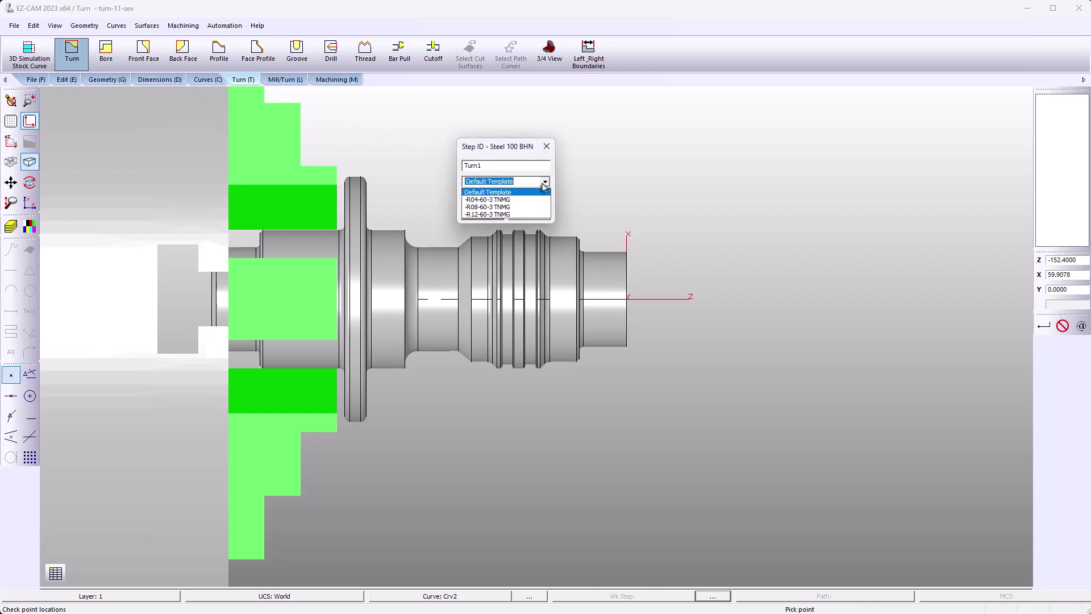
key(Down)
click(536, 200)
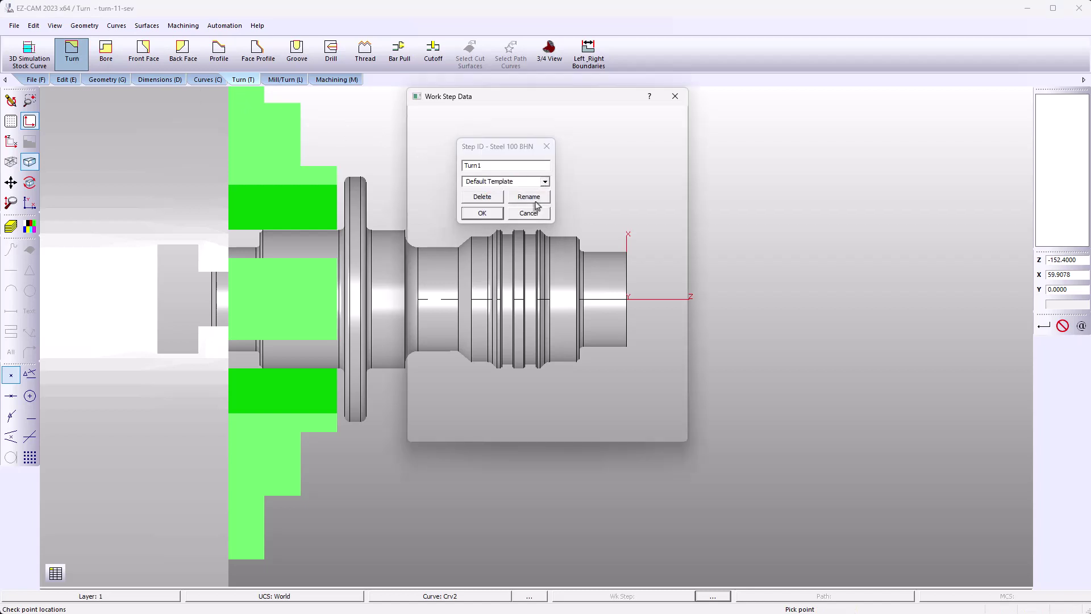
click(493, 213)
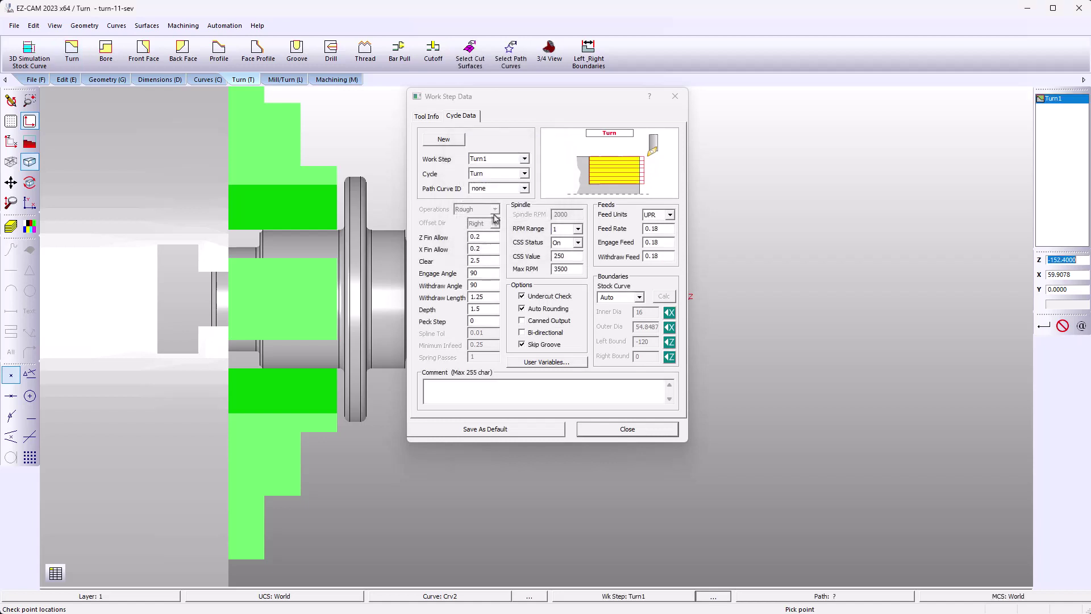
Step: Set the Turn1 tool number and offset number to 3 and save them as default in the -R04-60-3 TNMG template
click(423, 117)
click(478, 265)
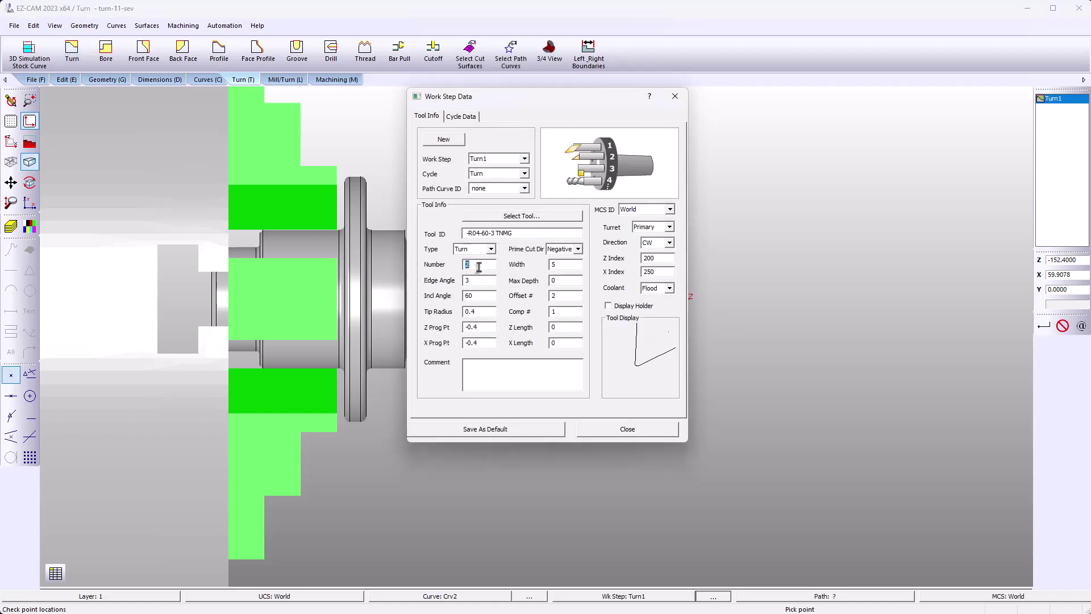
text(3)
click(557, 296)
text(3)
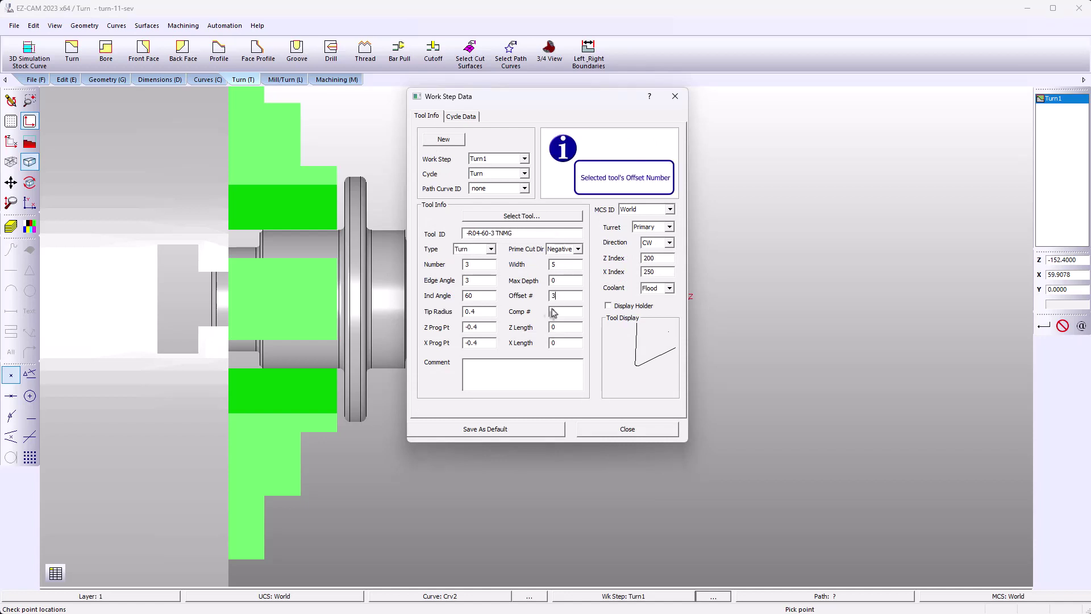
click(499, 430)
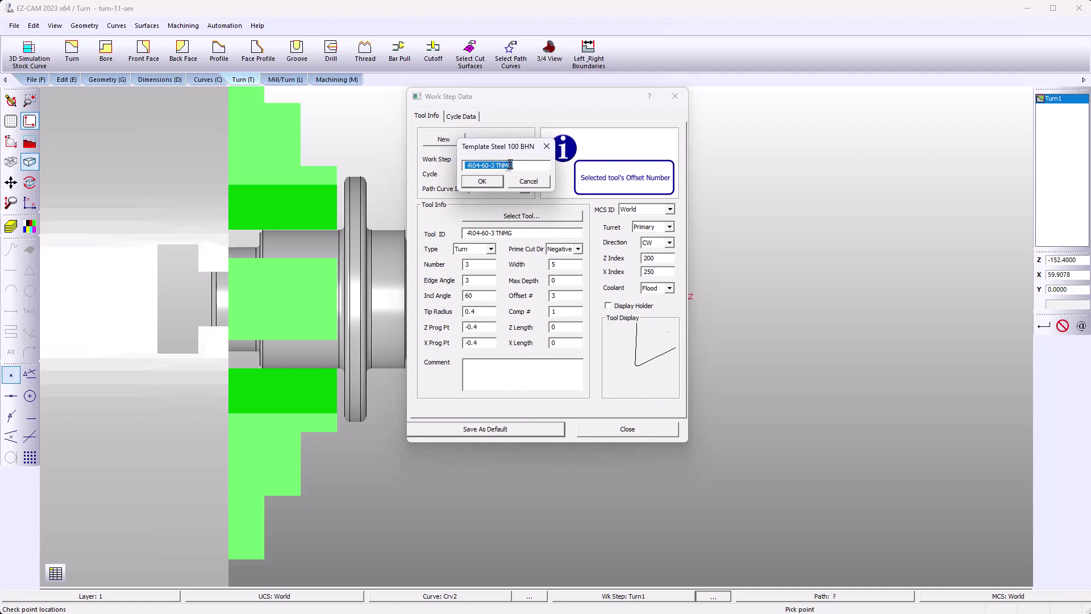
click(481, 181)
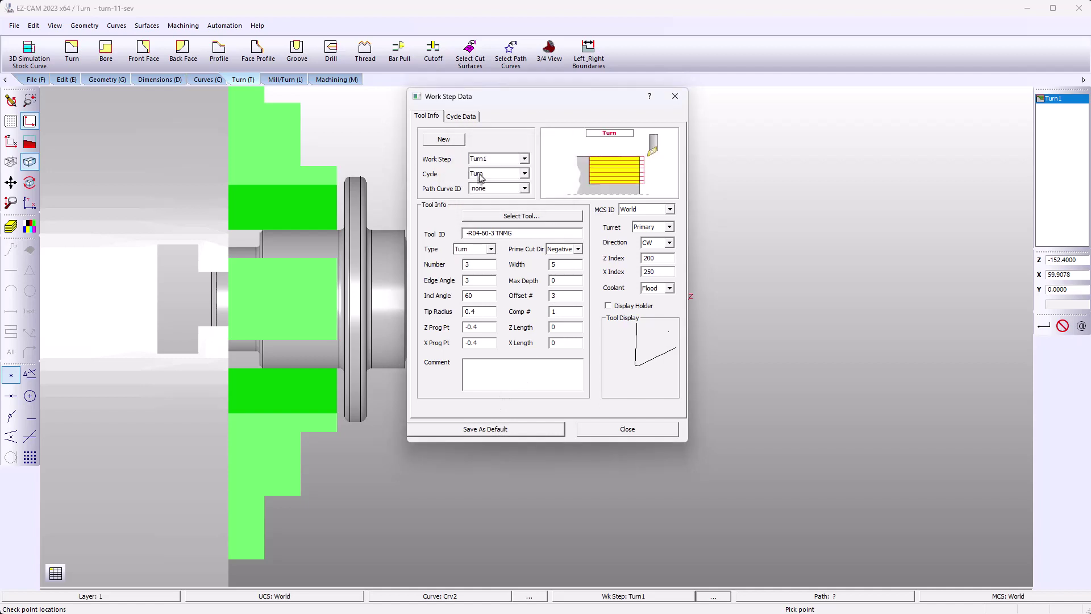
Step: Disable the Skip Groove option in the Turn1 cycle data
click(463, 117)
click(523, 344)
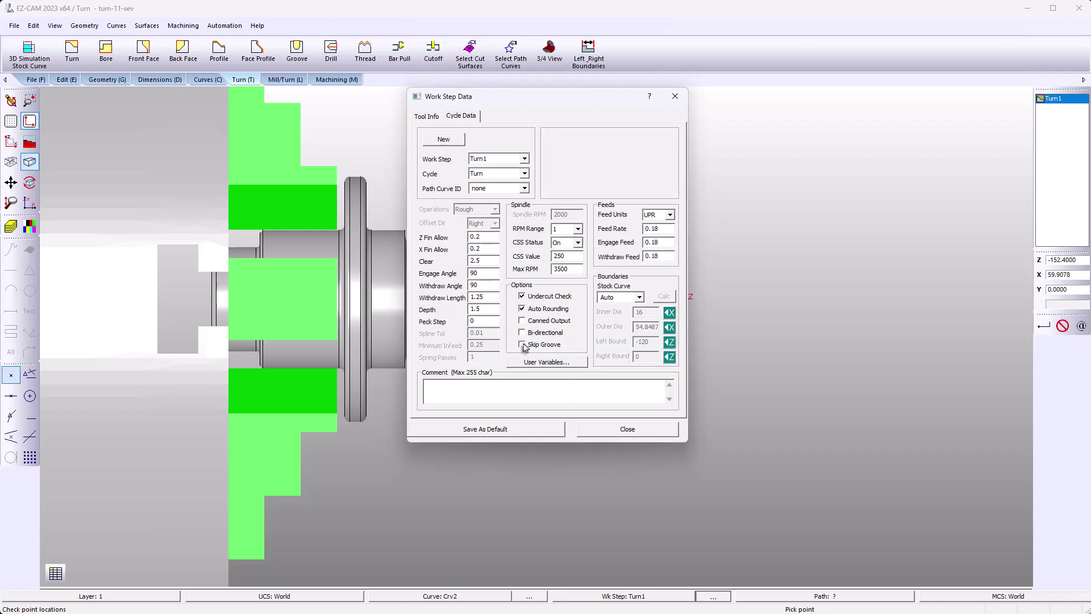
click(623, 430)
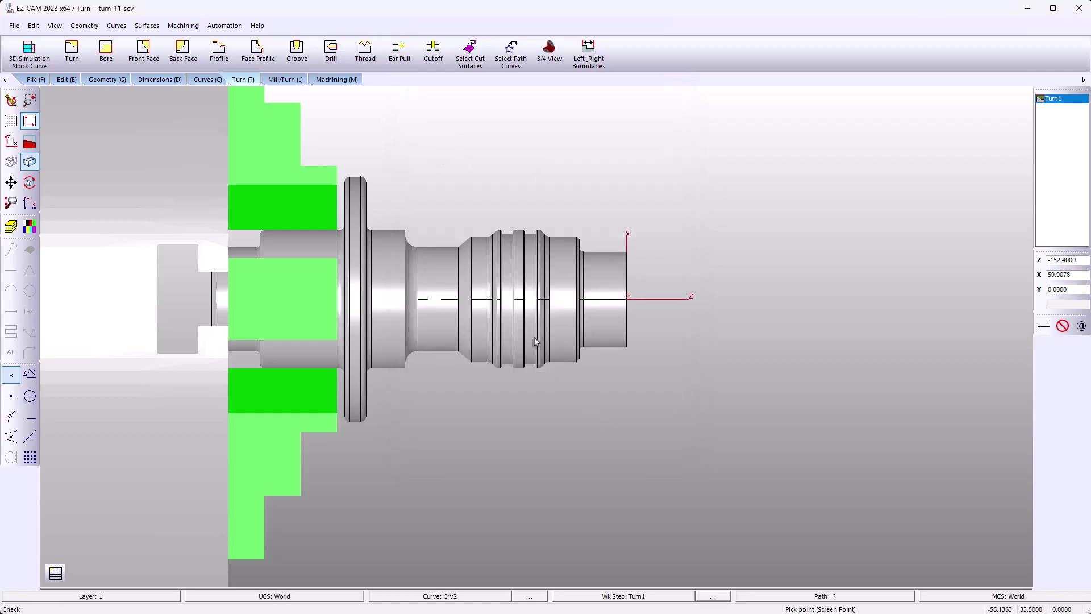
Step: Verify the Turn1 toolpath and examine the roughing passes inside the shaft's grooves
click(336, 80)
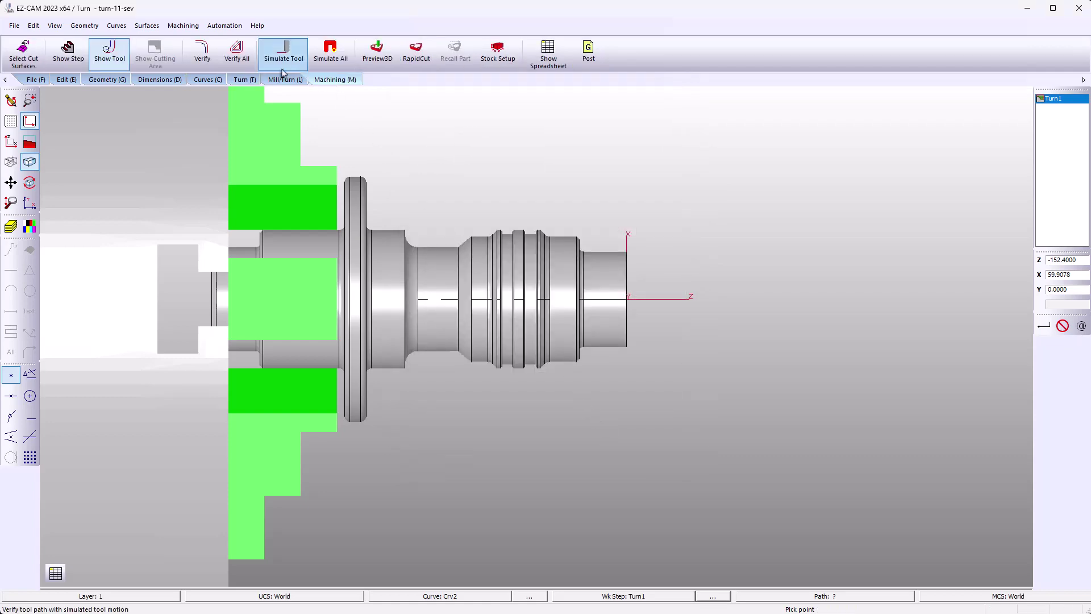
click(212, 54)
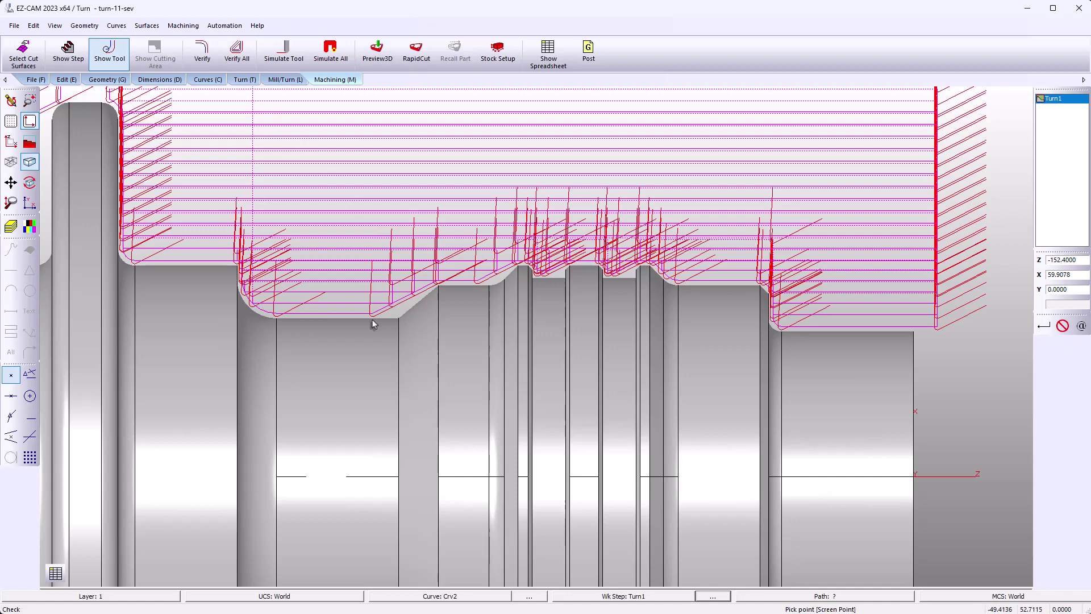
scroll(372, 319, down, 1)
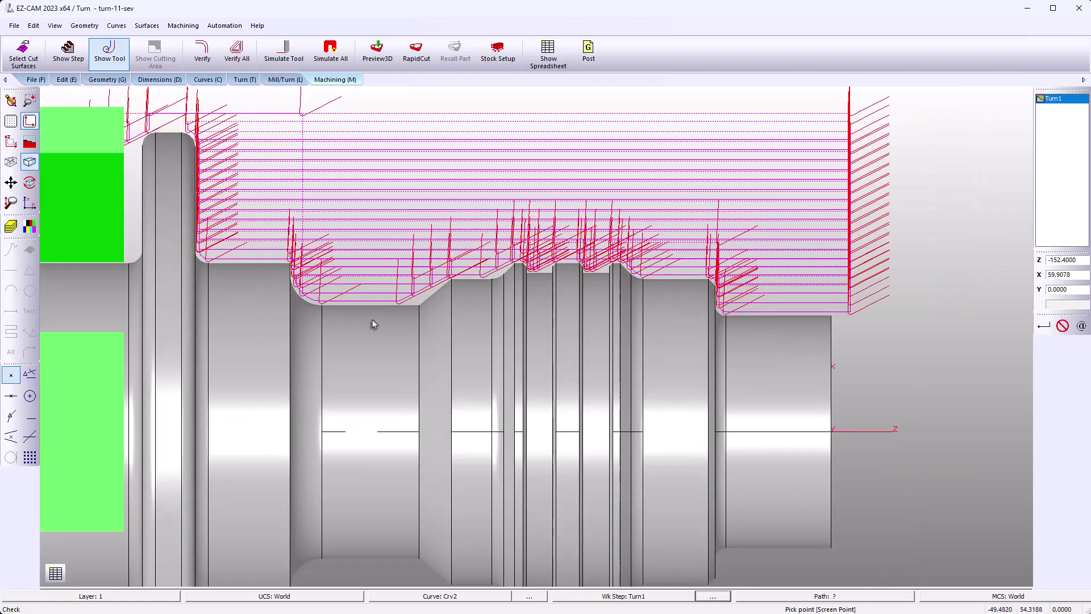
Step: Enable the Skip Groove option for Turn1 and verify the roughing toolpath again
double_click(1049, 99)
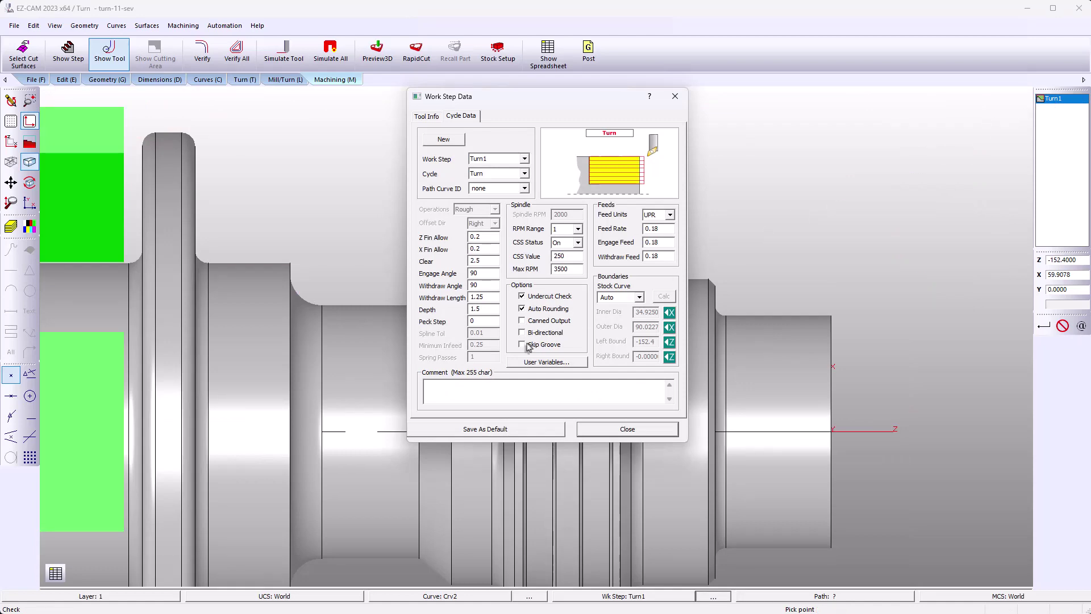
click(522, 345)
click(617, 430)
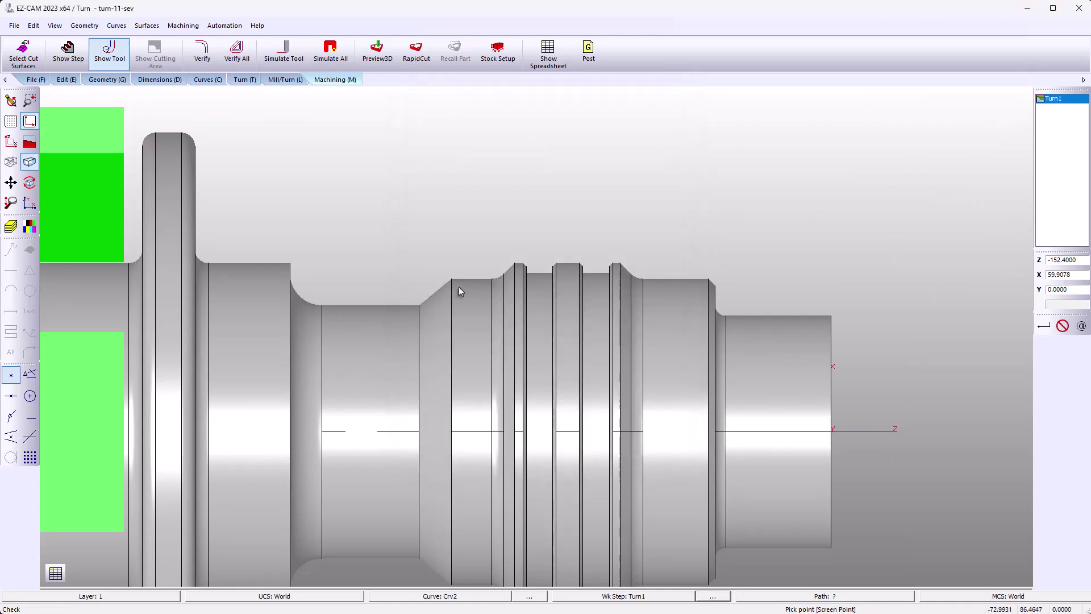
click(202, 54)
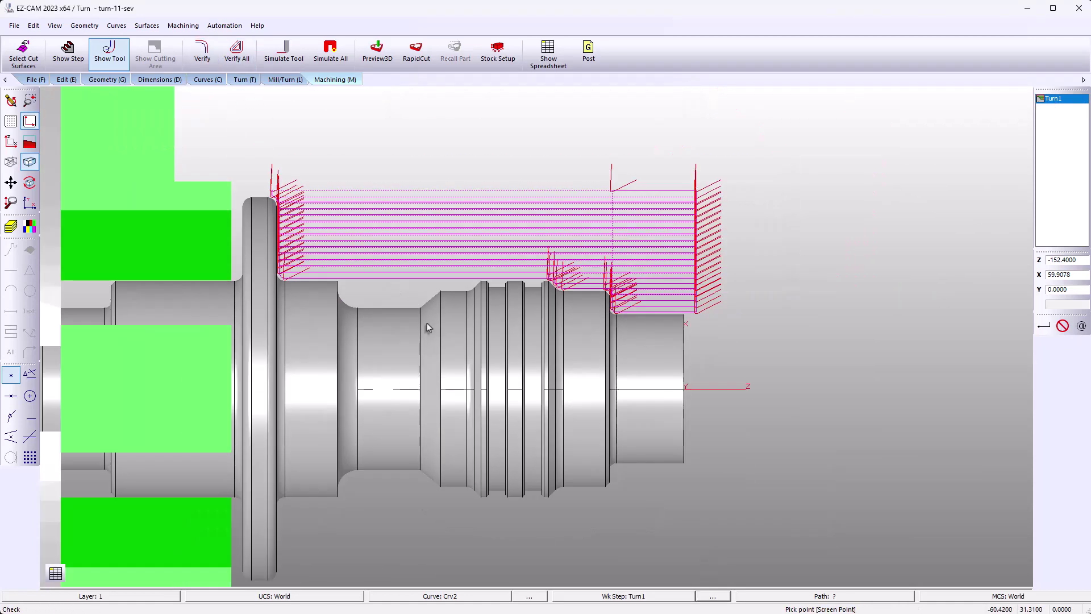
scroll(765, 251, up, 1)
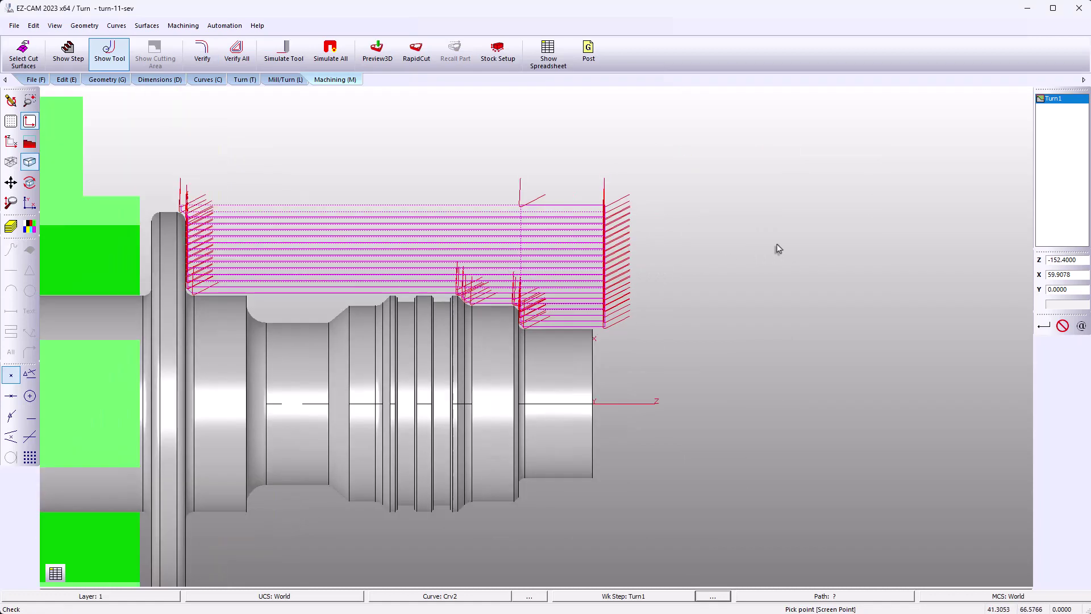
Step: Create a new curve with one rapid move point in front of the shaft at about Z 25, X 64
click(207, 80)
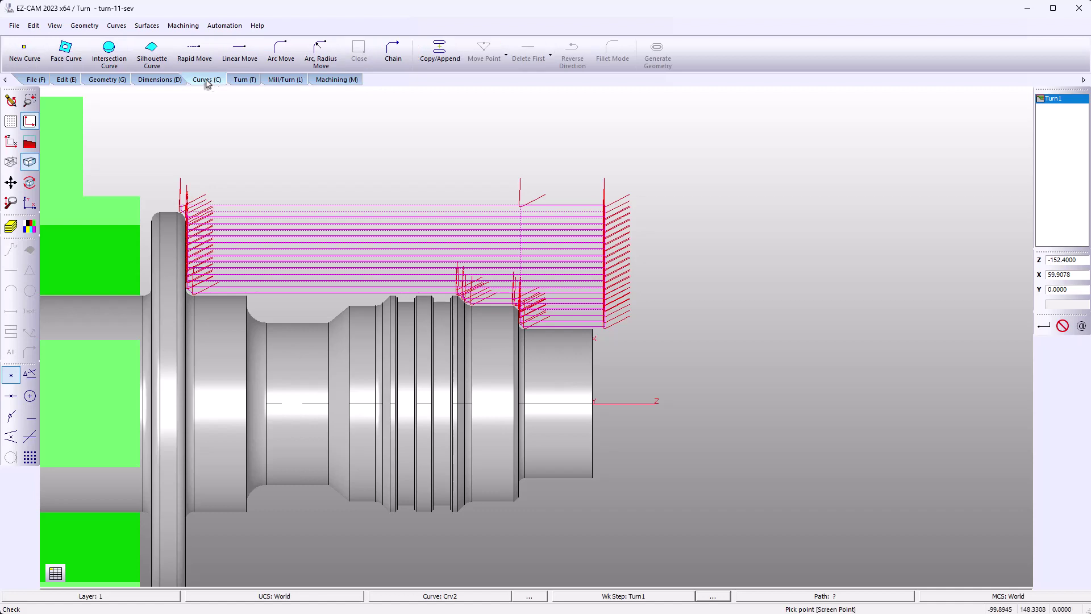
click(23, 57)
key(Return)
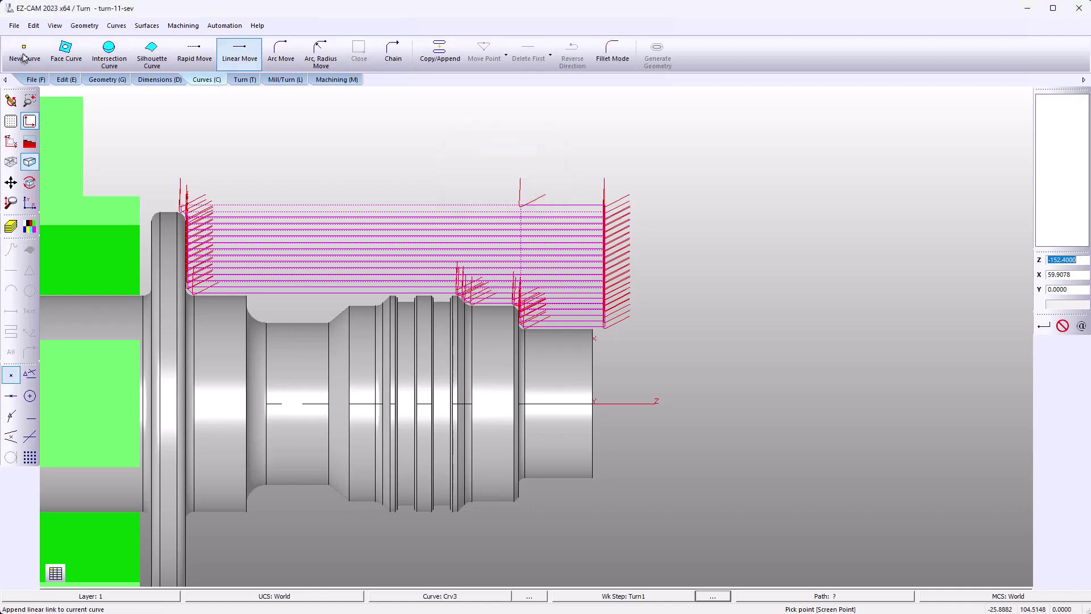
click(204, 54)
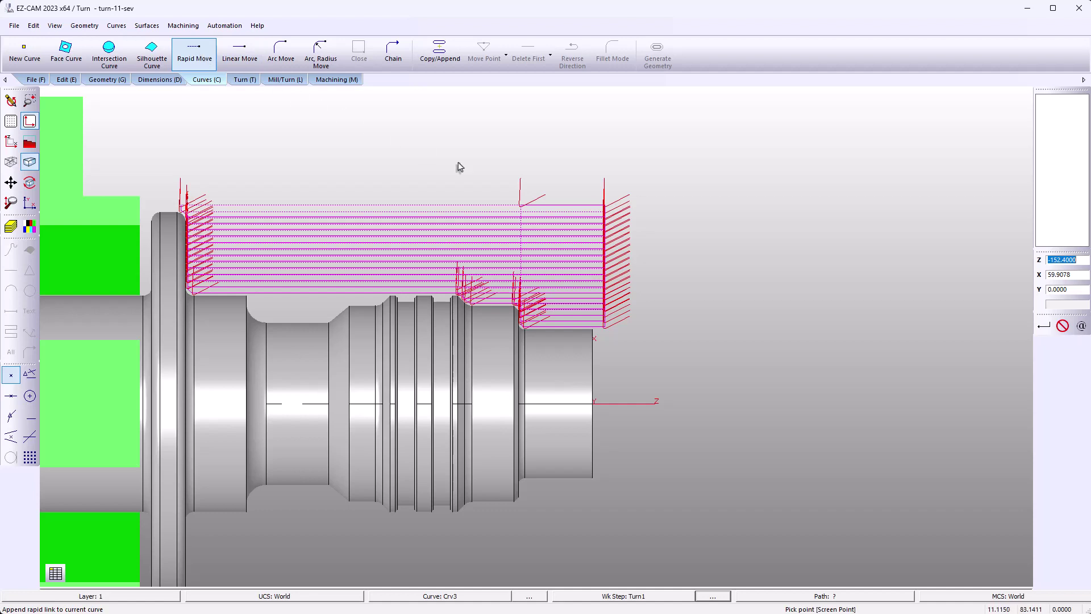
click(699, 269)
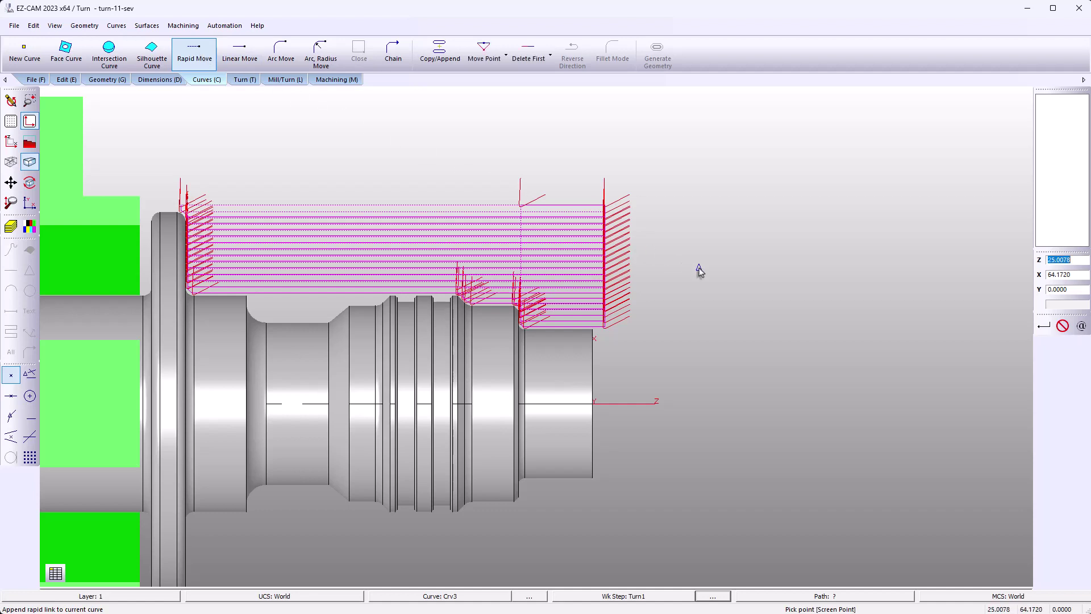
Step: Assign the rapid point curve Crv3 as the machining curve of Turn1 and verify the toolpath through that point
click(183, 25)
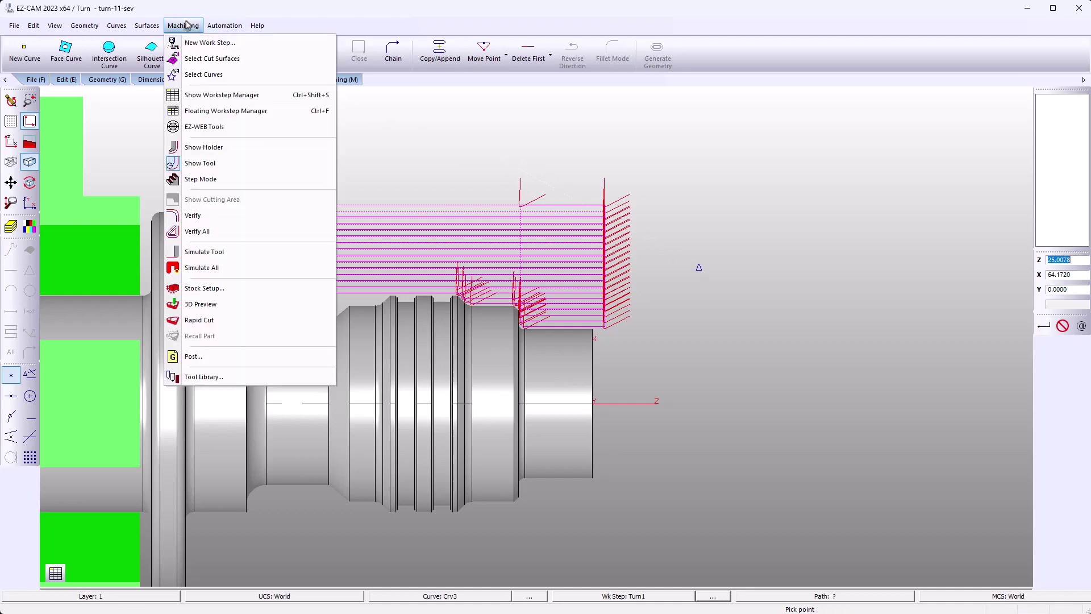
click(202, 74)
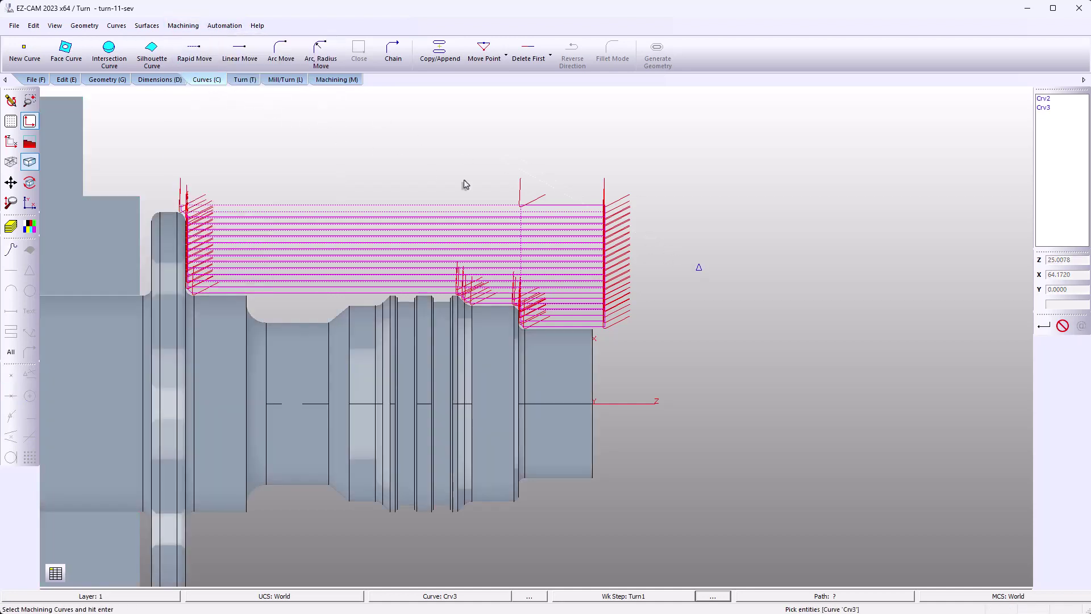
key(Return)
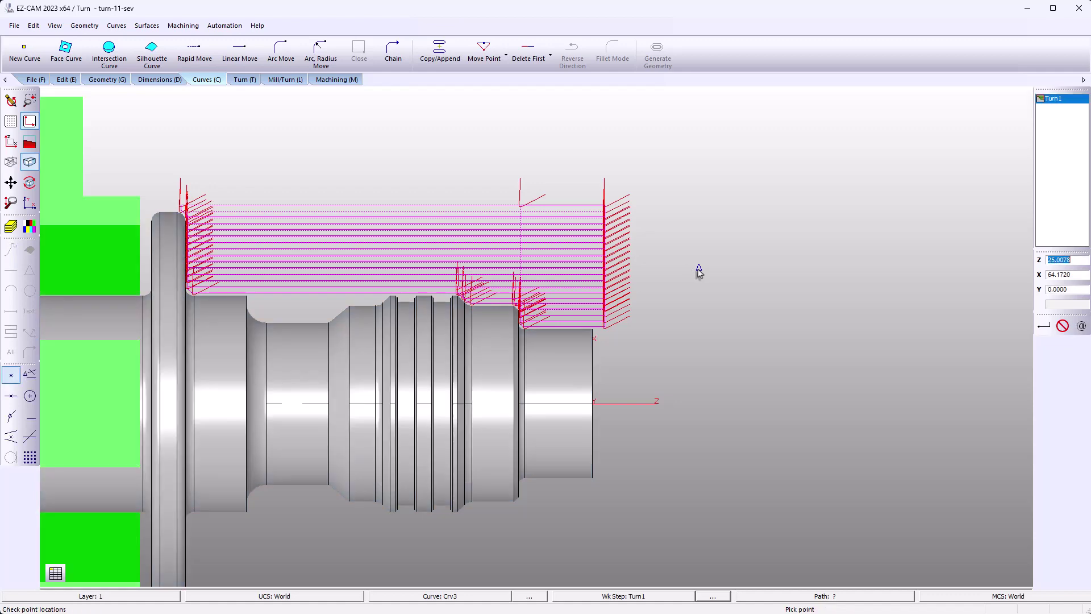
click(335, 83)
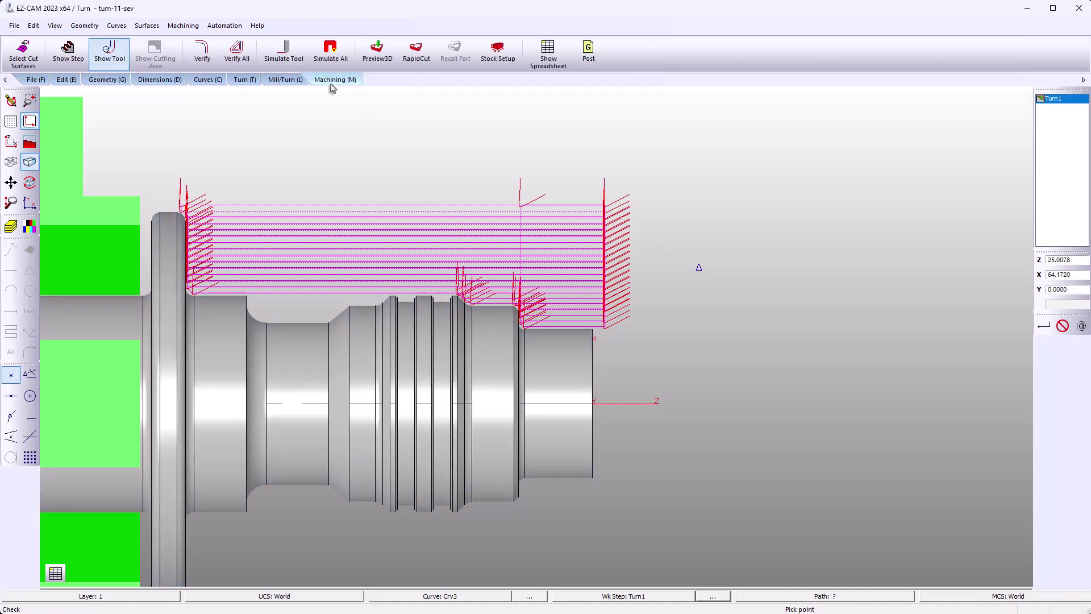
scroll(196, 59, up, 3)
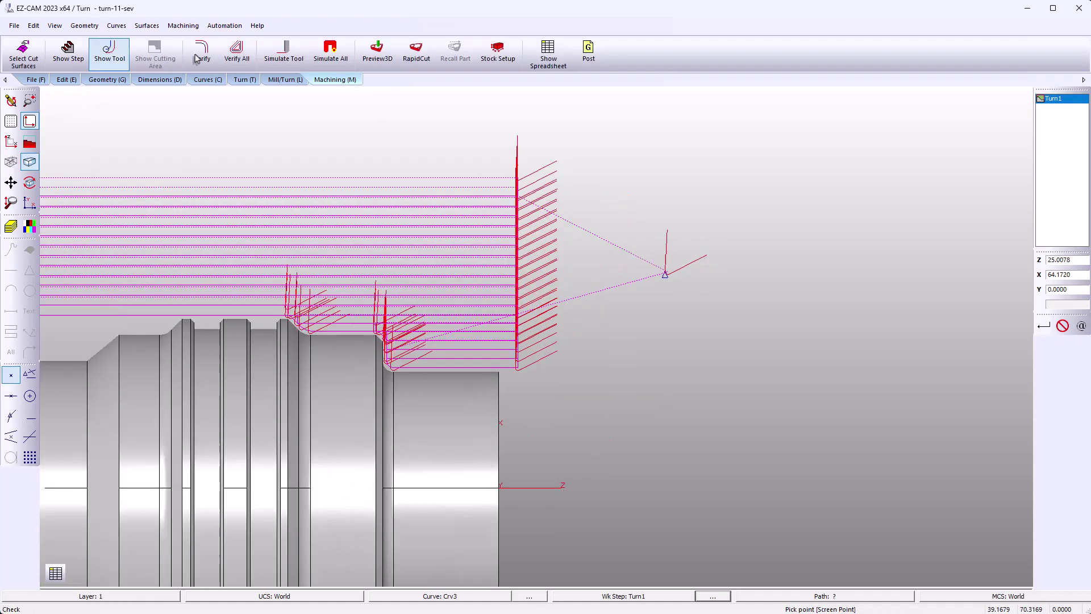
scroll(548, 196, down, 3)
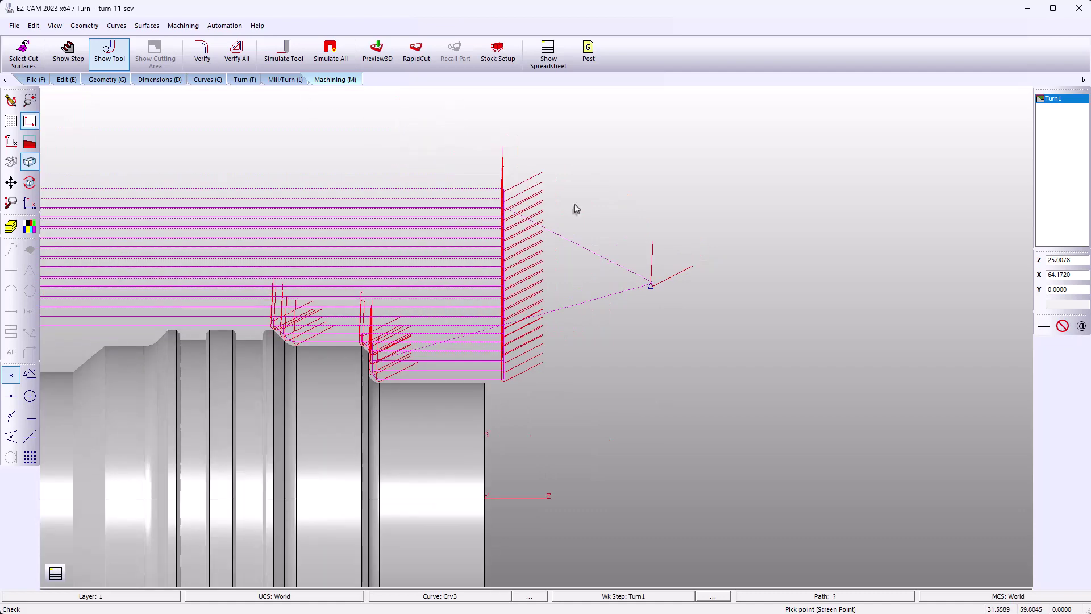
scroll(714, 261, down, 3)
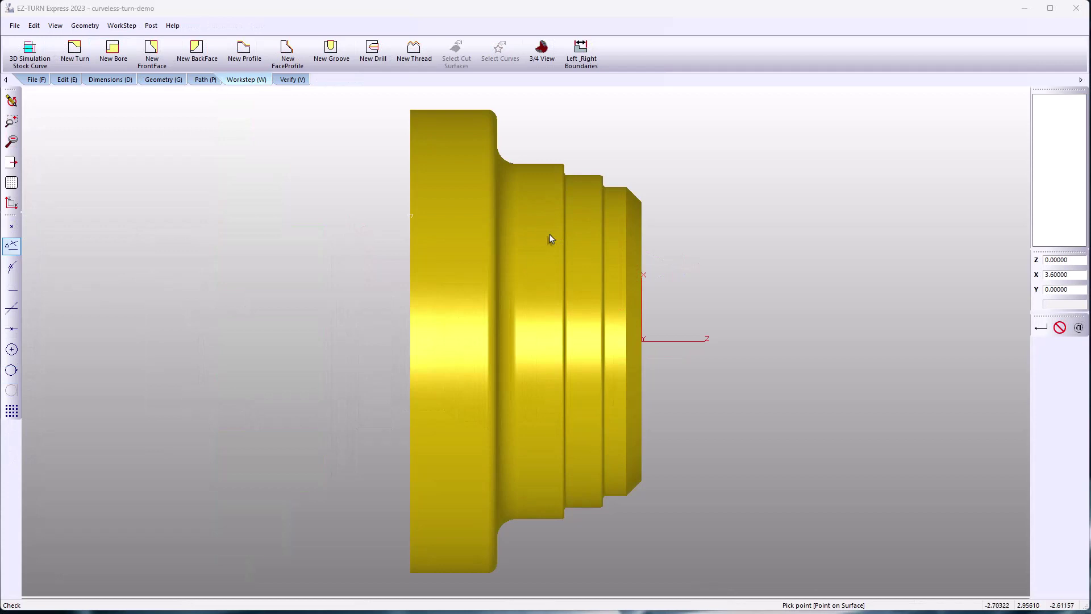
Step: Create an aluminum cylinder stock curve with its length and diameter computed from the model, with hiding the curve after creation disabled
click(44, 60)
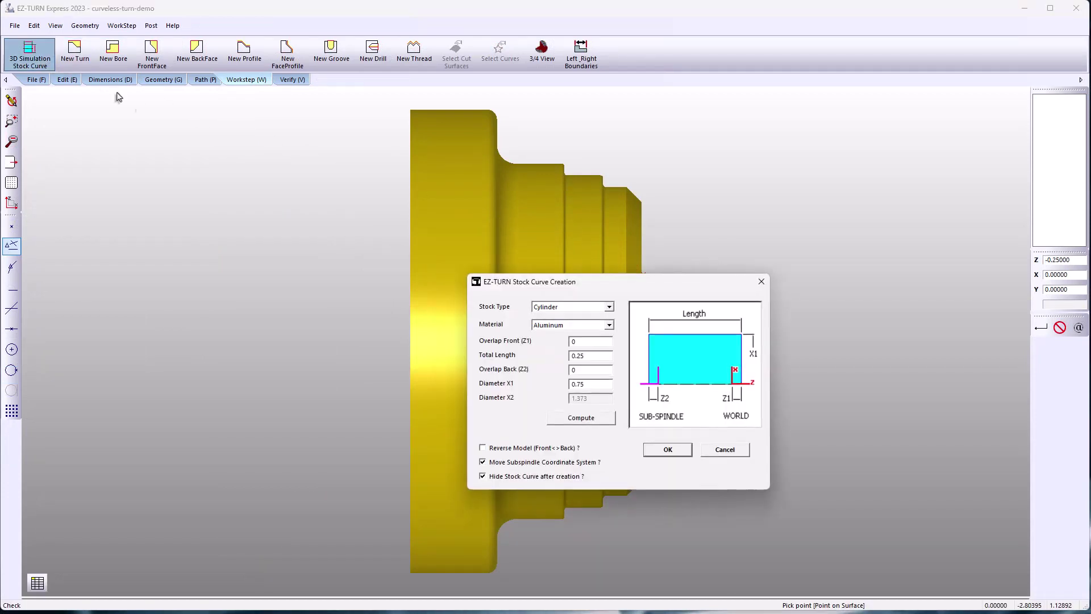
click(608, 326)
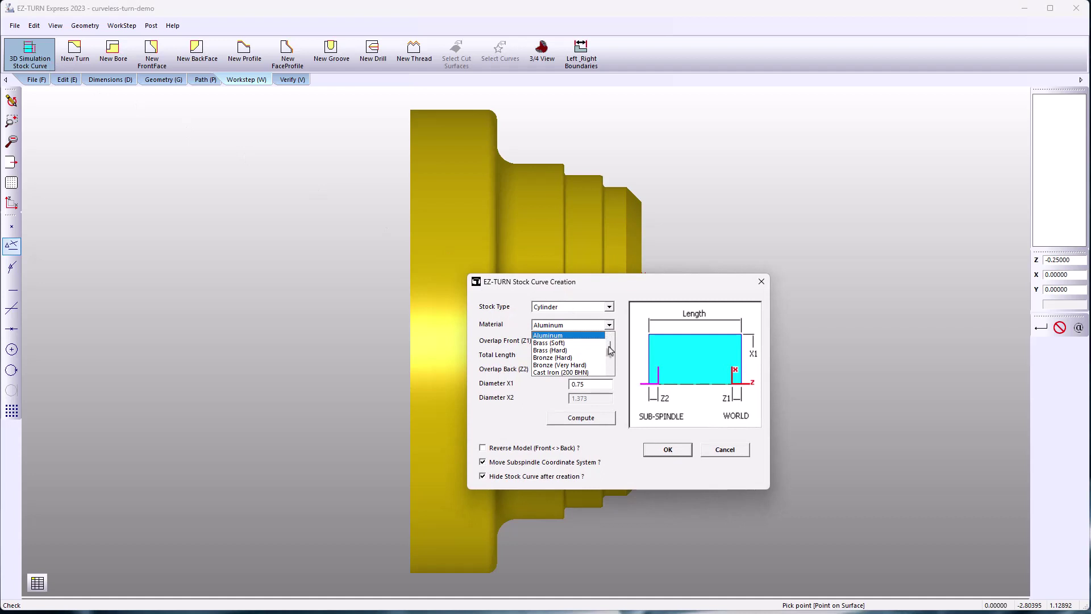
scroll(610, 370, down, 5)
scroll(609, 358, up, 5)
click(607, 332)
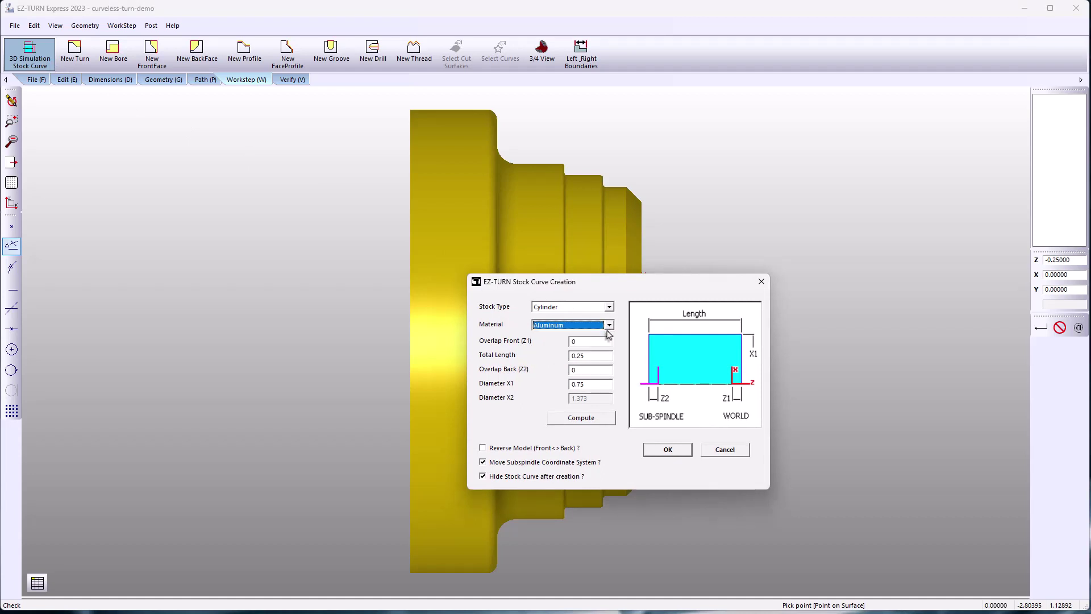
click(587, 421)
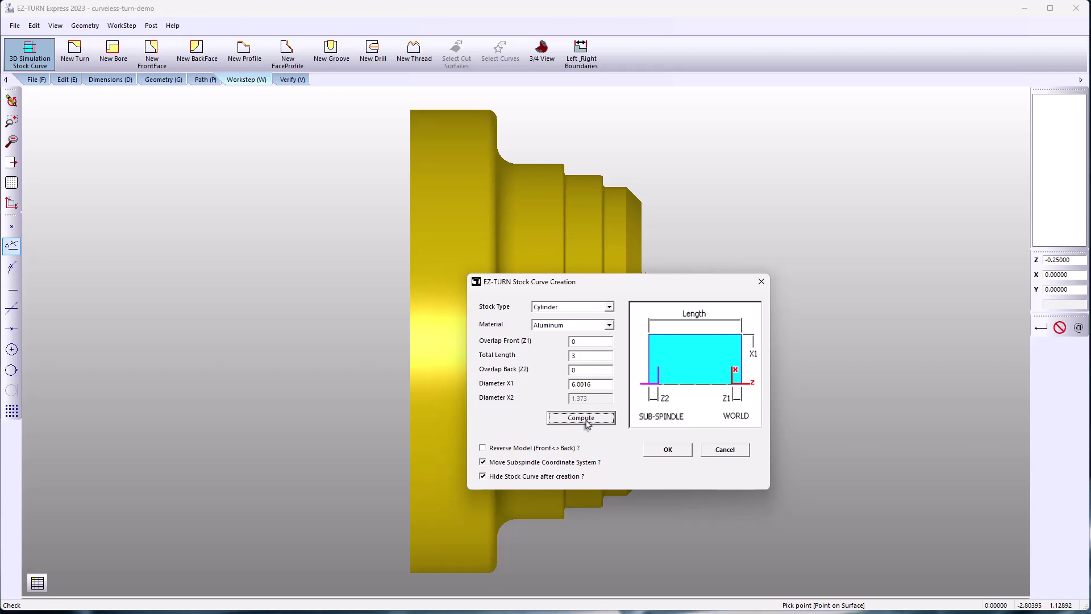
click(483, 477)
click(653, 451)
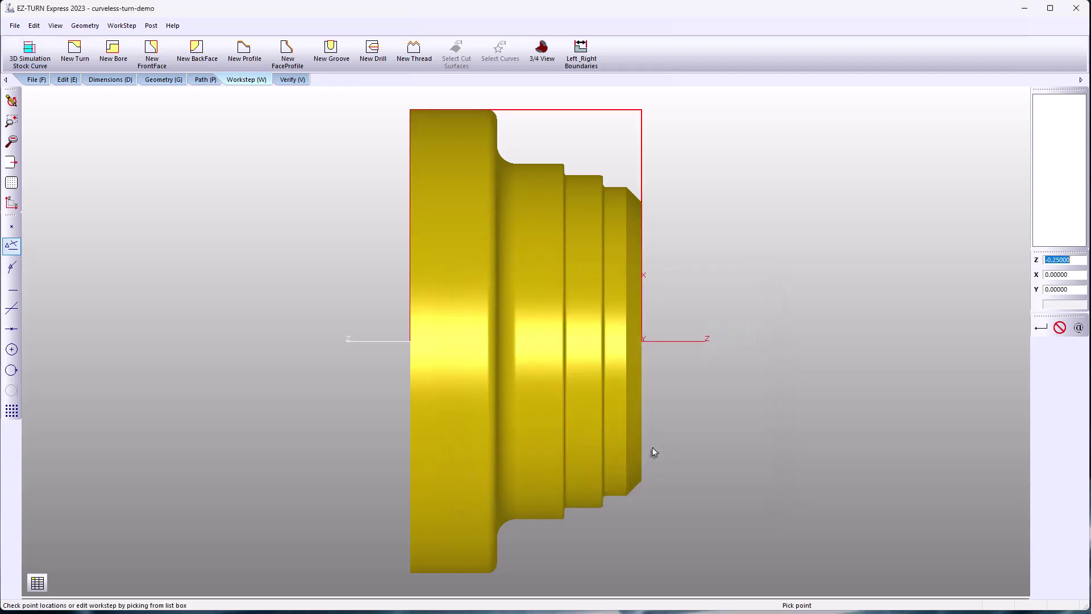
Step: Add a turning workstep with the - R0.016-60-5 TNMG tool and verify its outer roughing toolpath
click(73, 59)
click(545, 181)
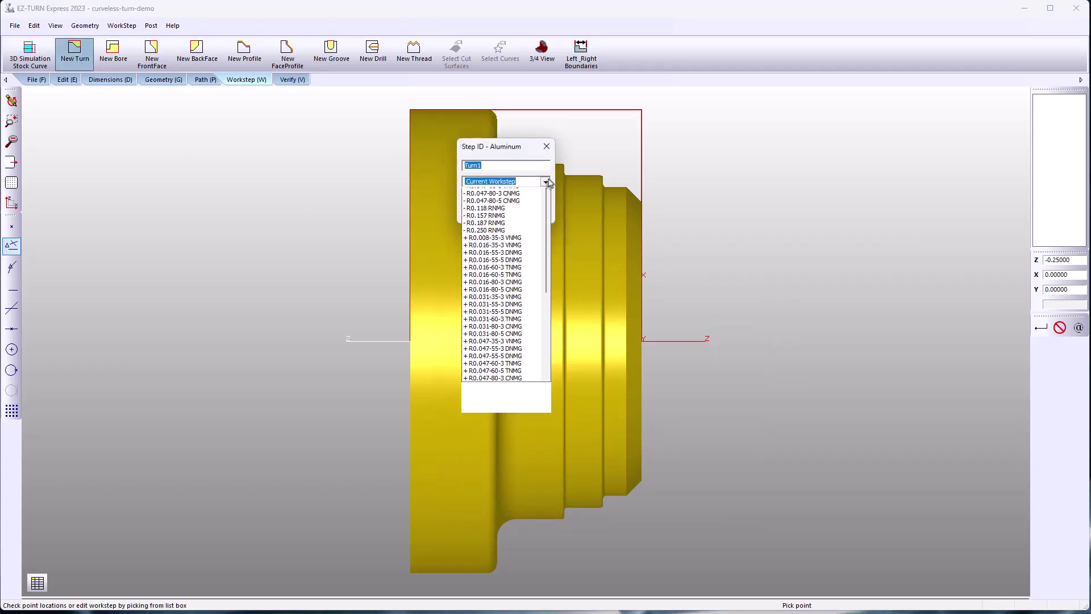
click(522, 233)
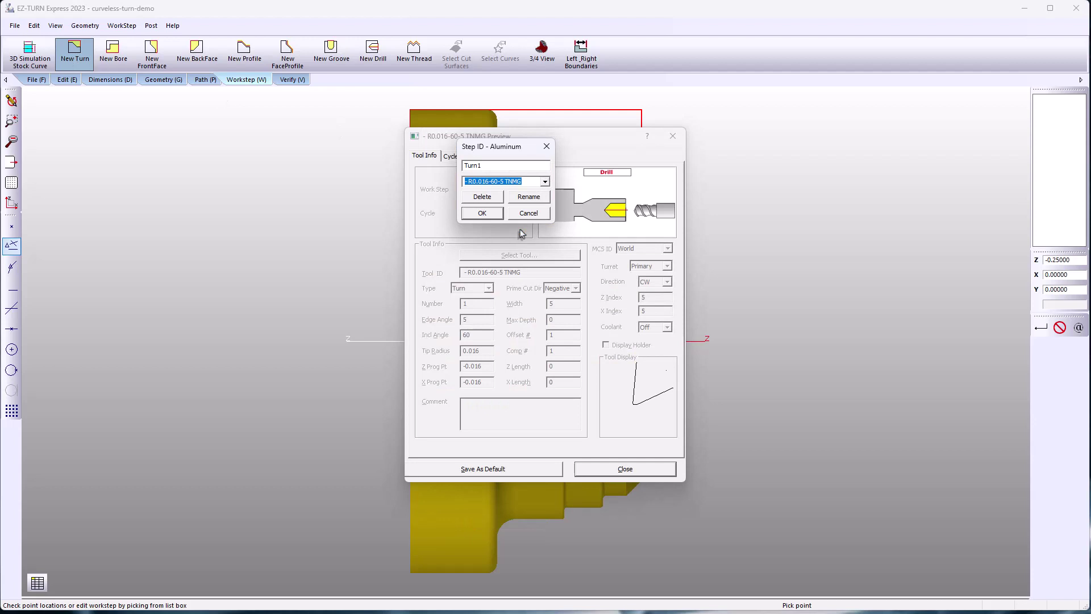
click(496, 217)
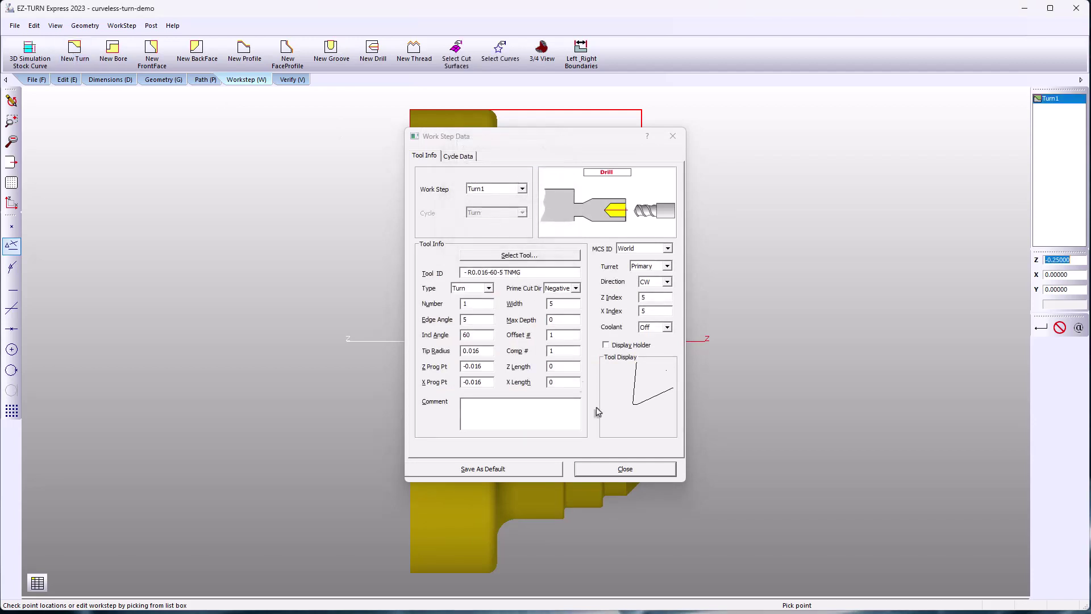
click(628, 468)
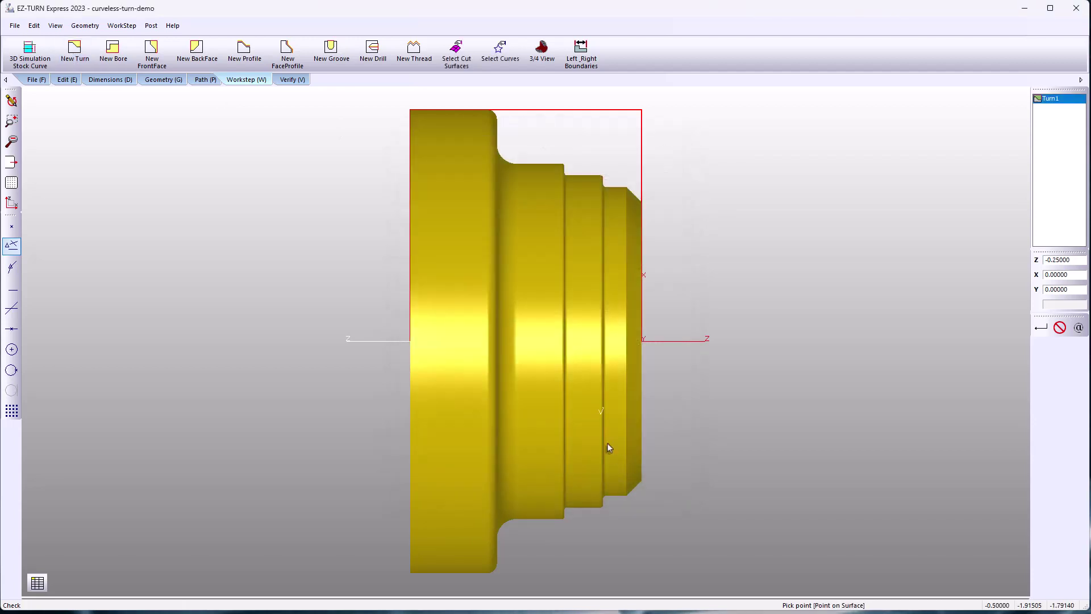
click(291, 79)
click(22, 49)
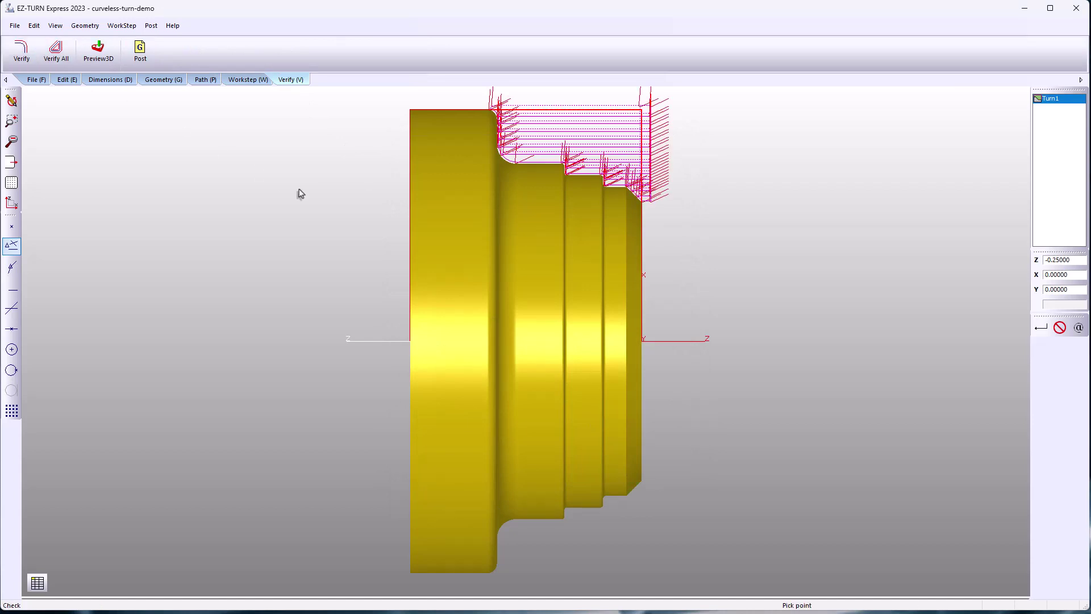
Step: Show the part in 3/4 view and add a drill workstep using the Drill-D 1 tool
click(248, 80)
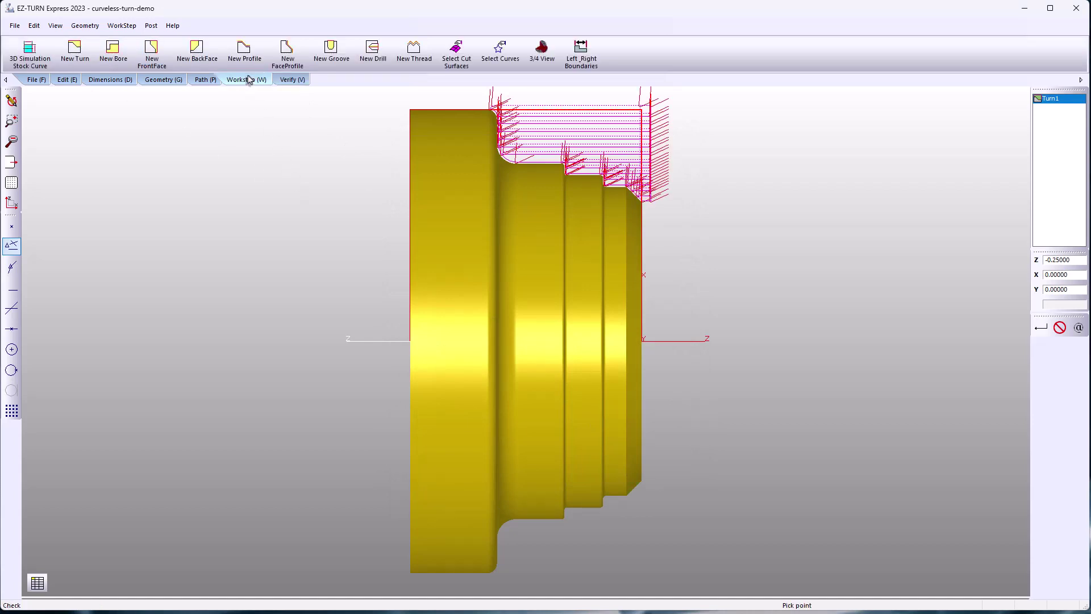
click(546, 52)
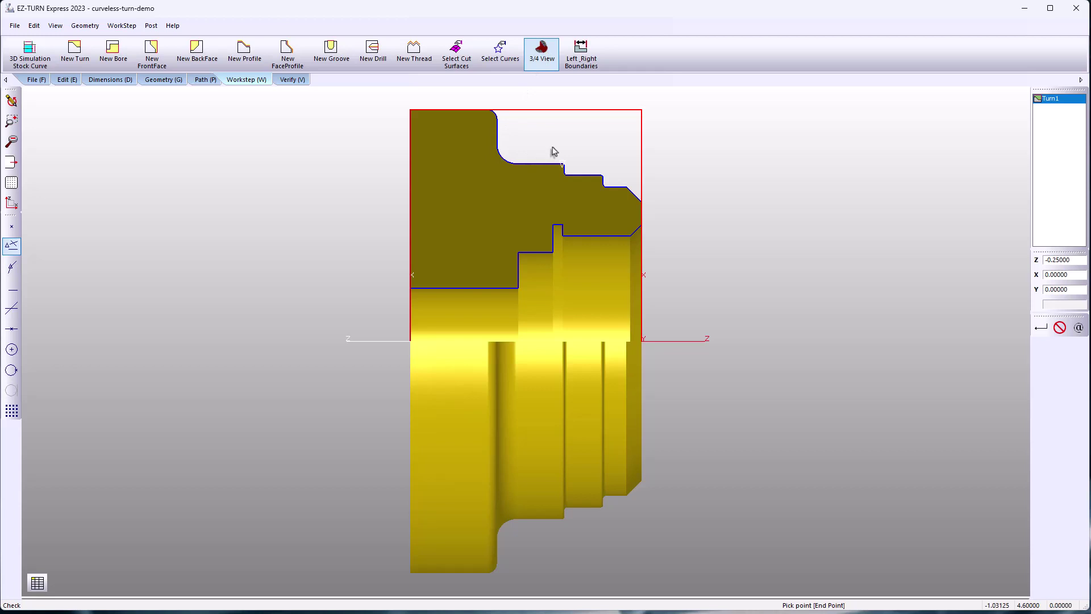
click(372, 50)
click(544, 181)
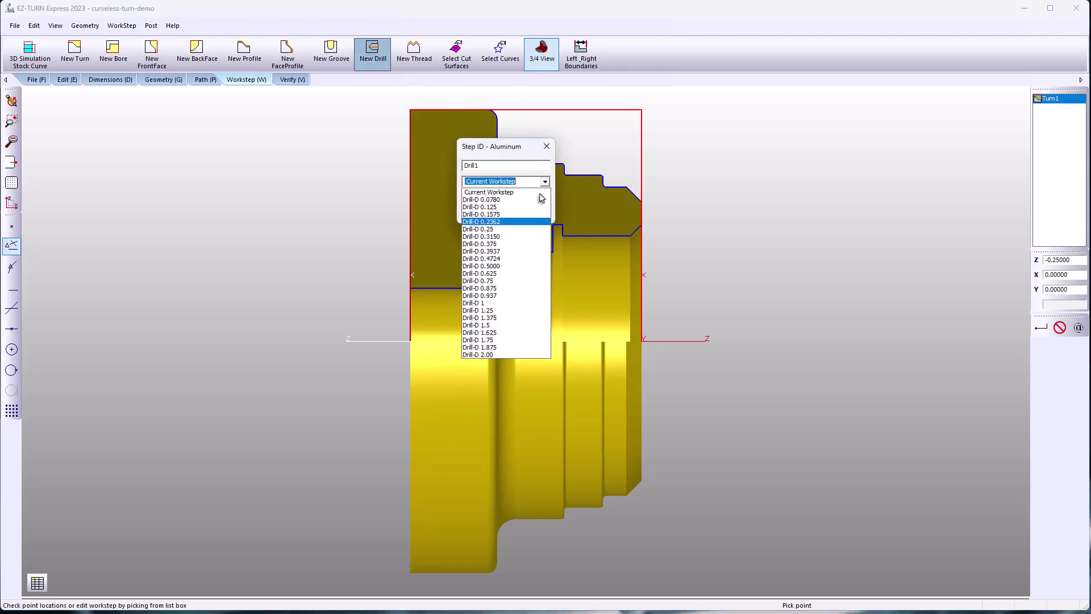
click(518, 304)
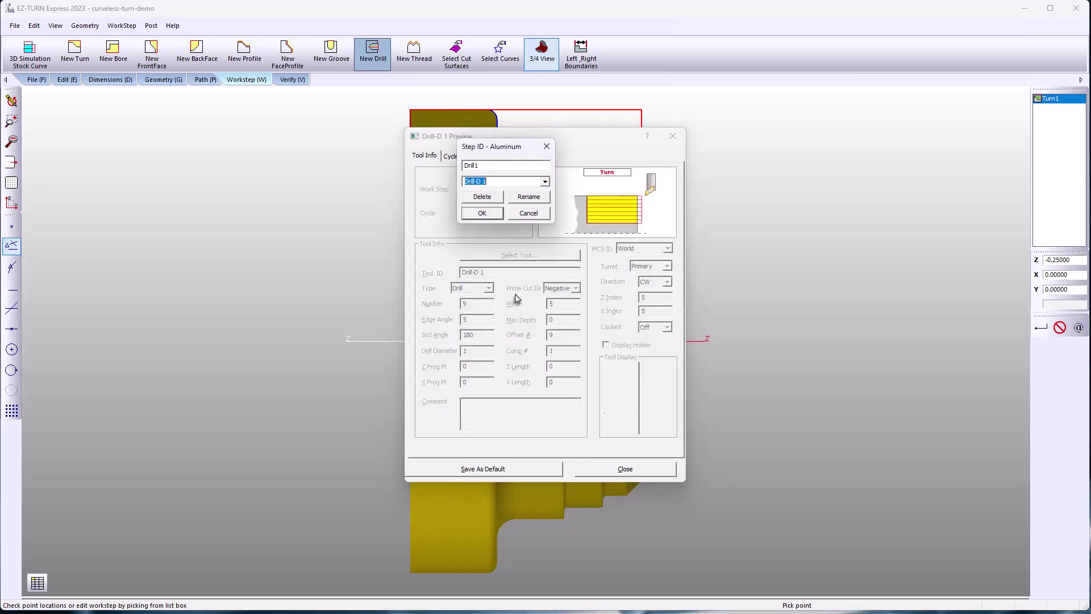
click(482, 213)
click(598, 471)
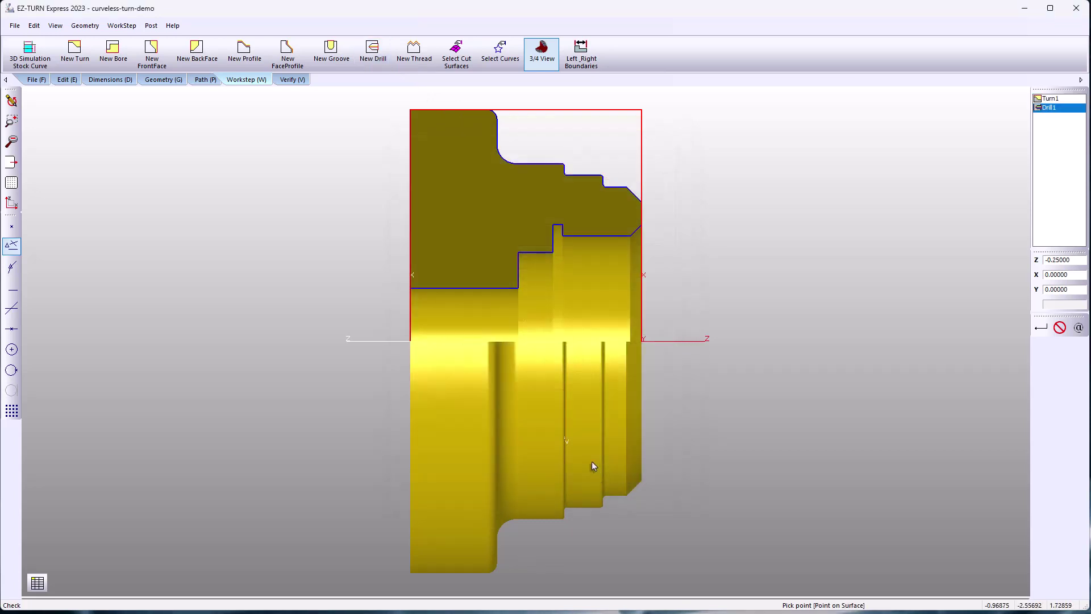
Step: Verify the Drill1 toolpath and examine its depth through the bore
click(284, 80)
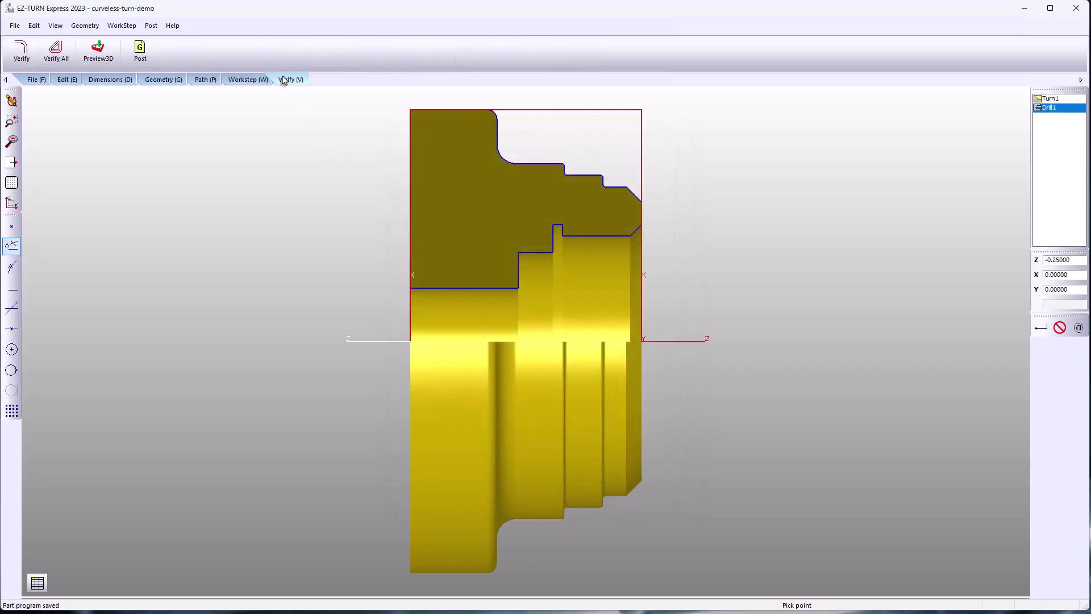
click(22, 50)
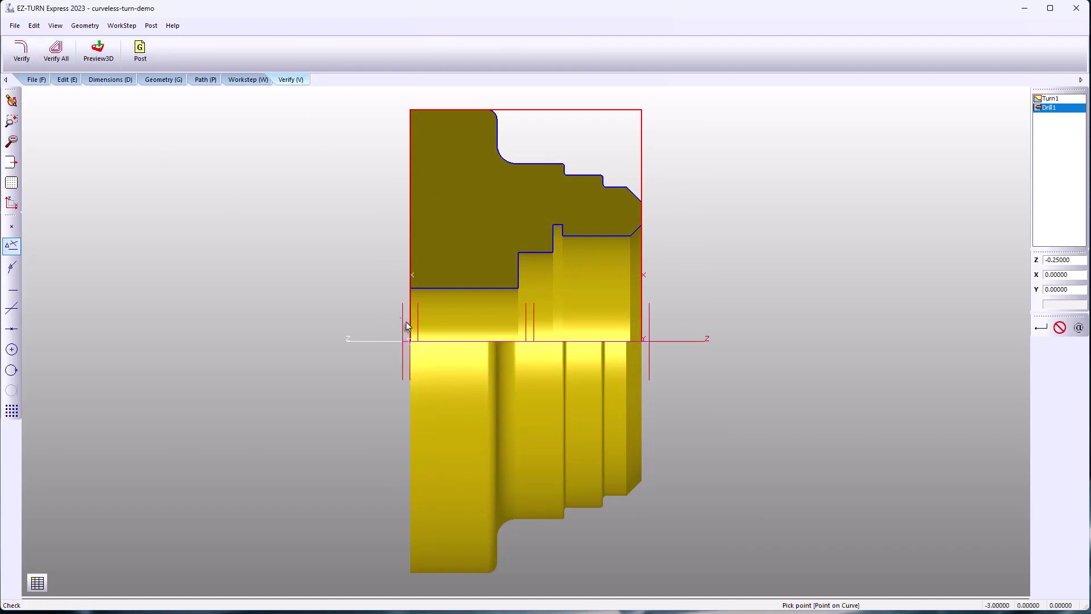
scroll(404, 325, up, 3)
scroll(409, 327, down, 3)
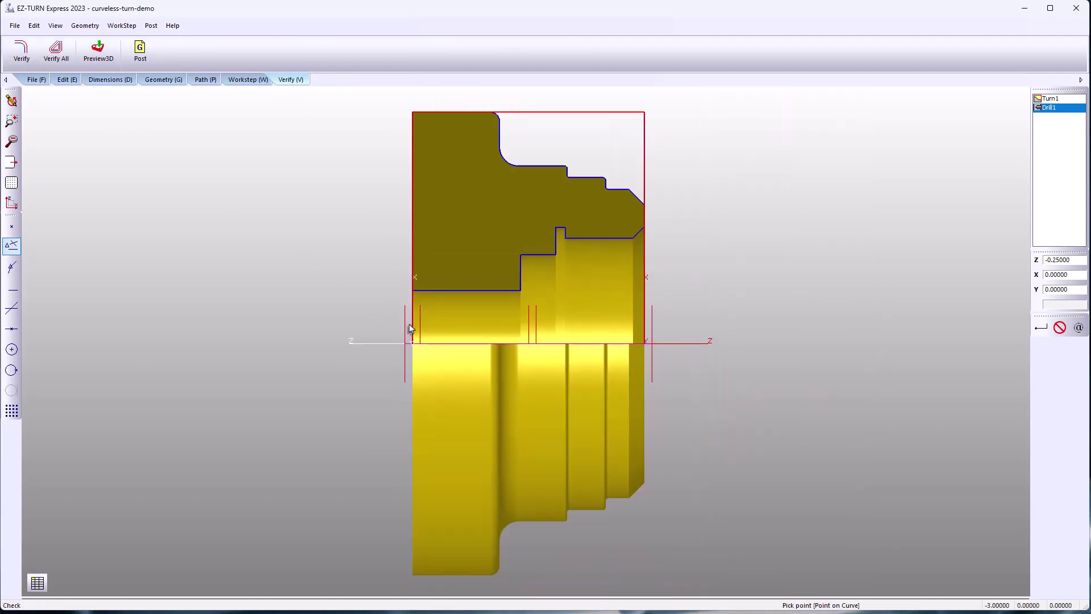
Step: Add a second drill workstep using the Drill-D 2.00 tool
click(248, 80)
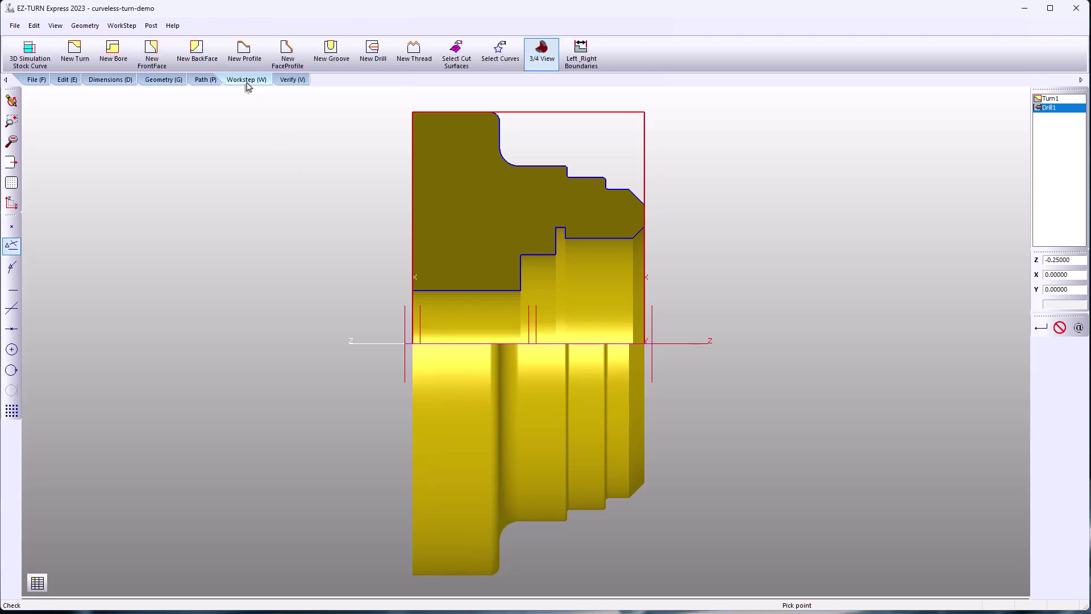
click(373, 51)
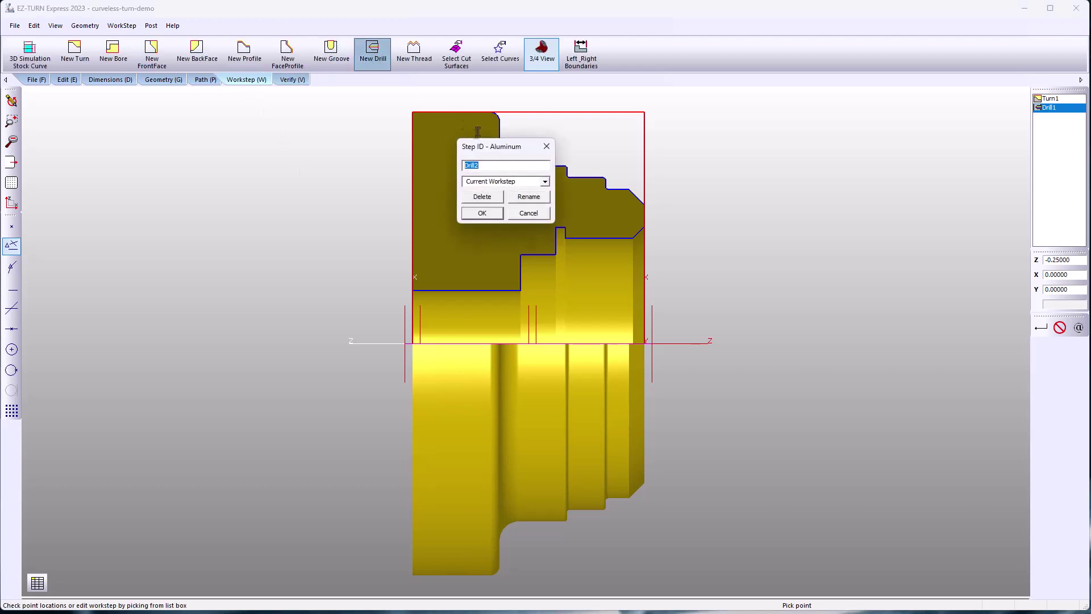
click(543, 180)
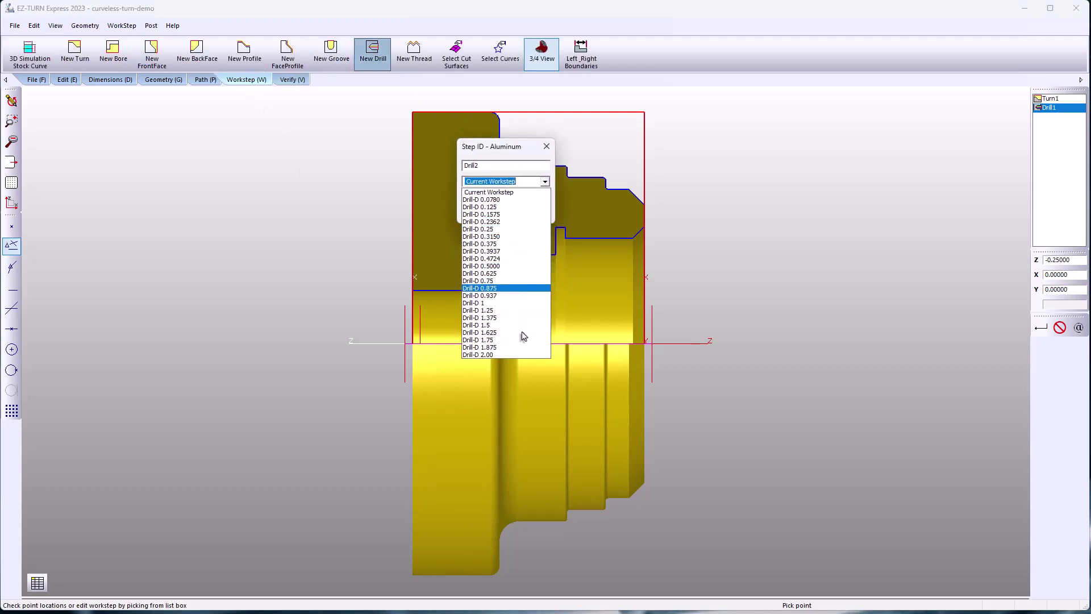
click(520, 354)
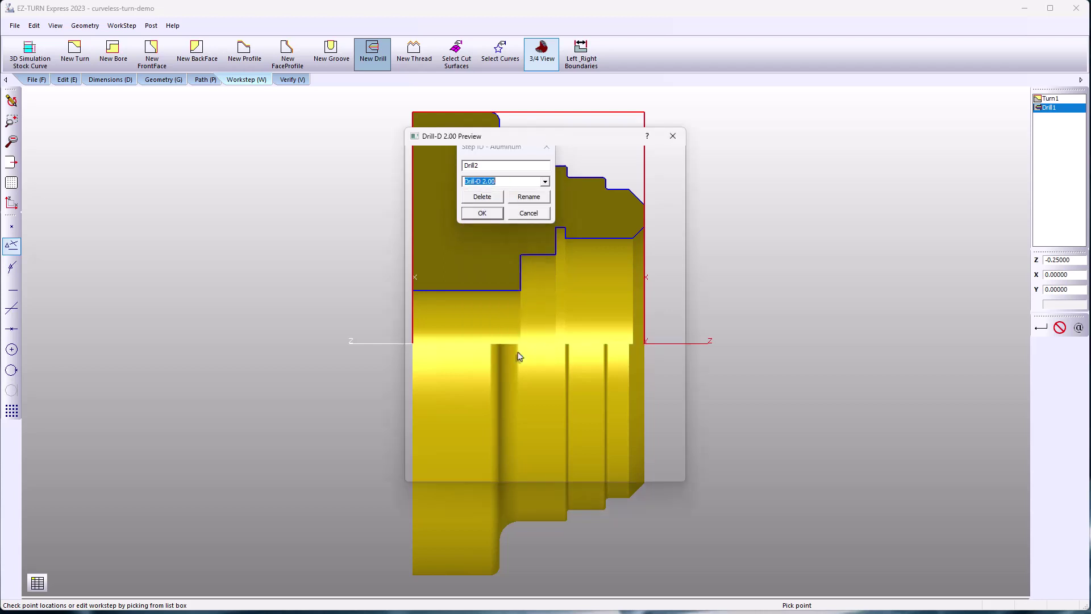
click(482, 214)
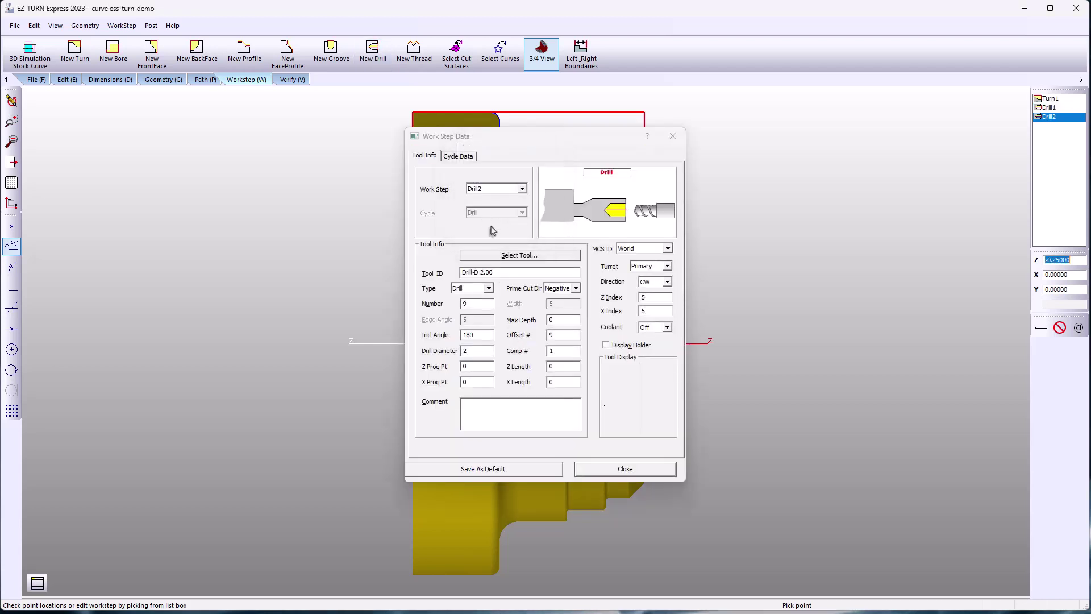
click(624, 470)
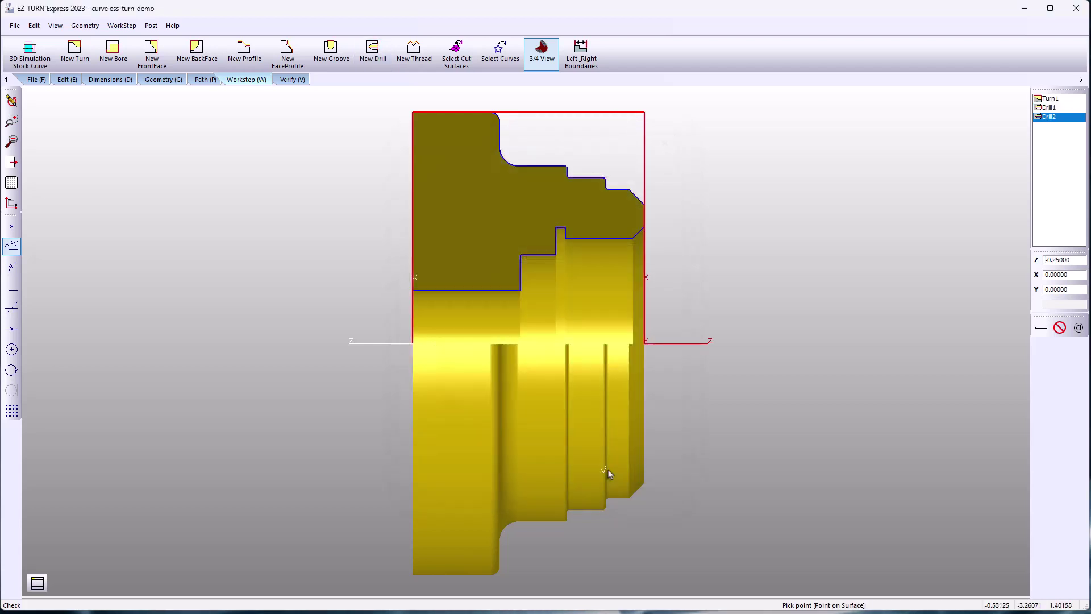
Step: Verify the Drill2 toolpath and examine where the larger drill stops inside the bore
click(291, 79)
click(21, 52)
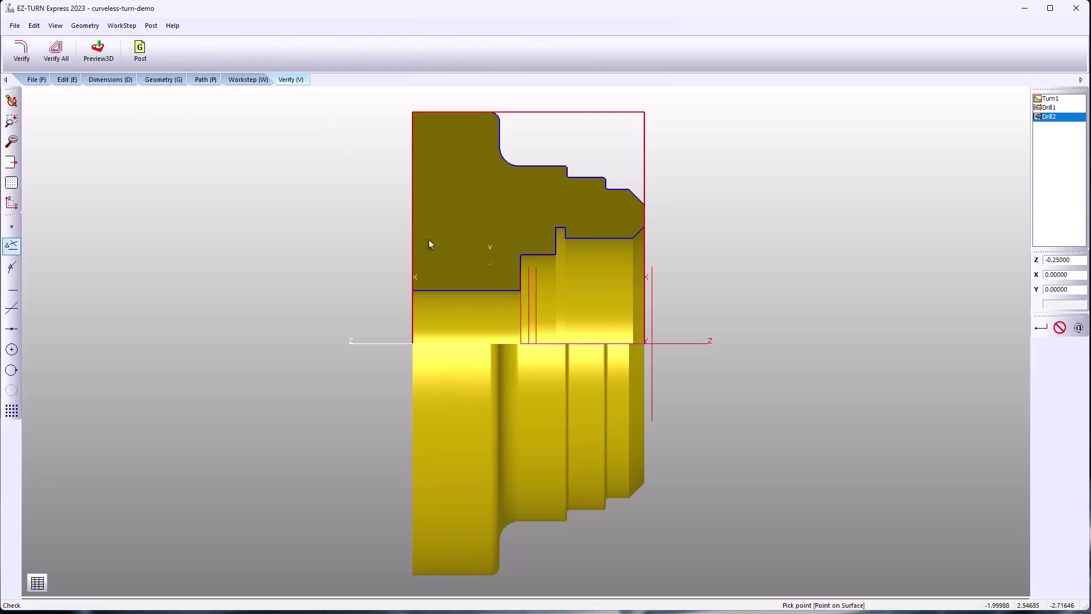
scroll(528, 290, up, 5)
scroll(534, 295, down, 3)
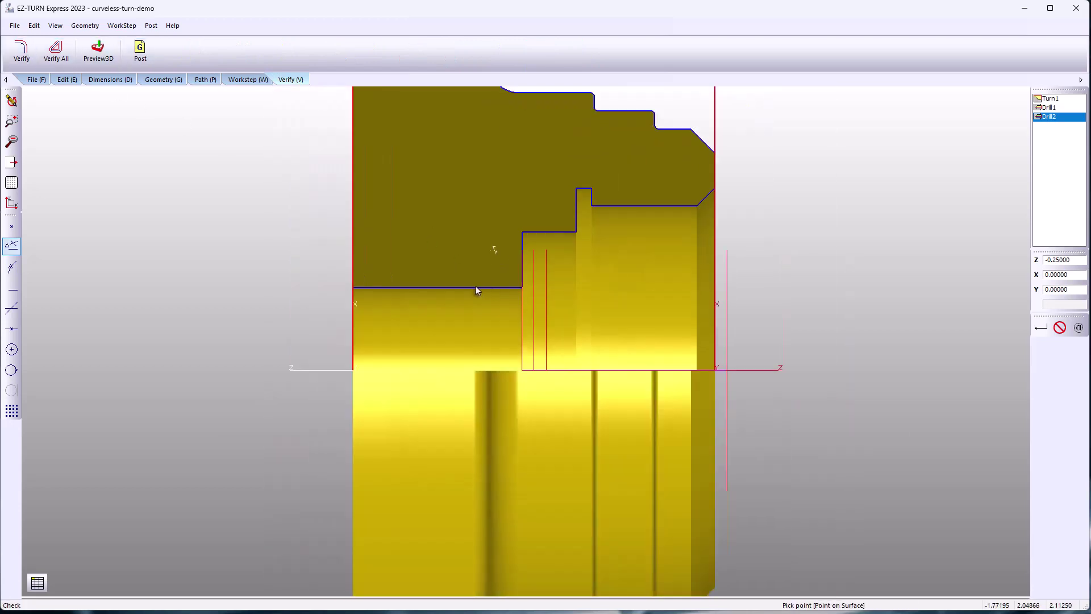
scroll(474, 285, down, 2)
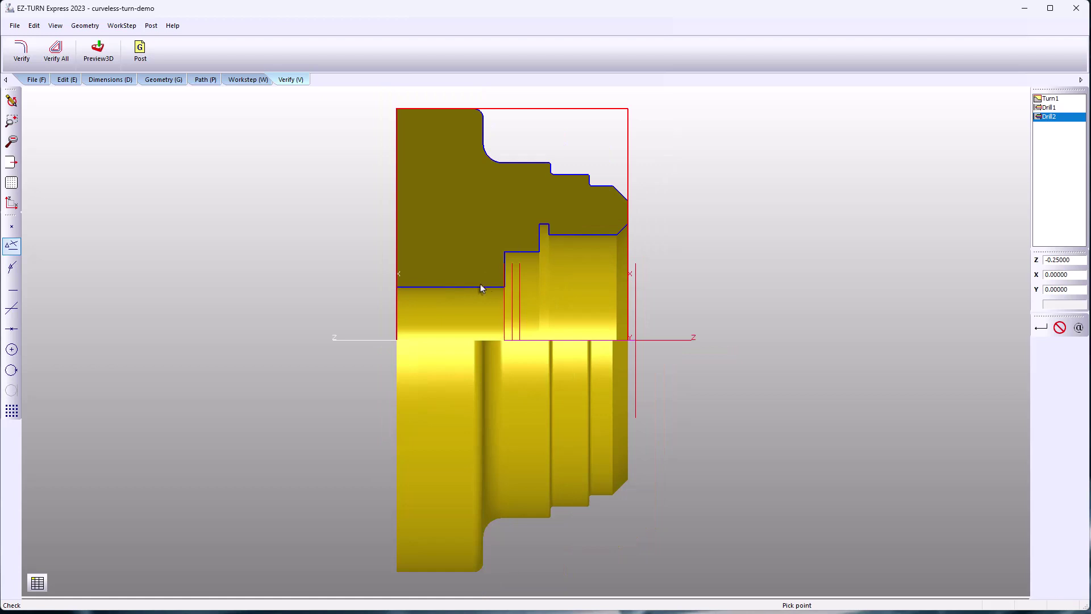
Step: Limit Turn1 with a left boundary at the 4.6 diameter's front edge and a right boundary at the chamfer end, Z 0, X 3.6
right_click(1018, 114)
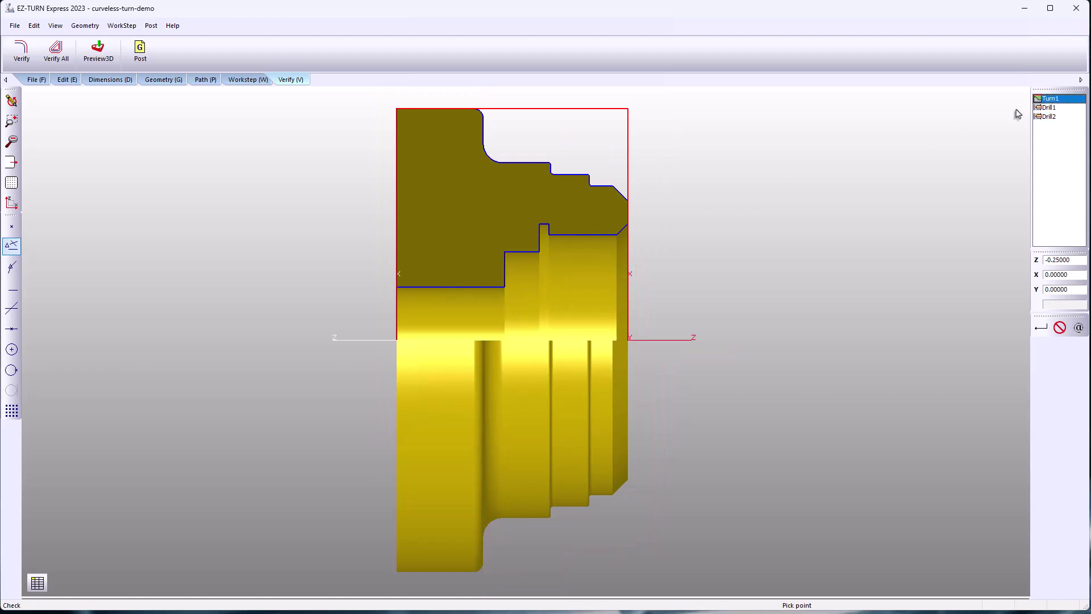
click(255, 80)
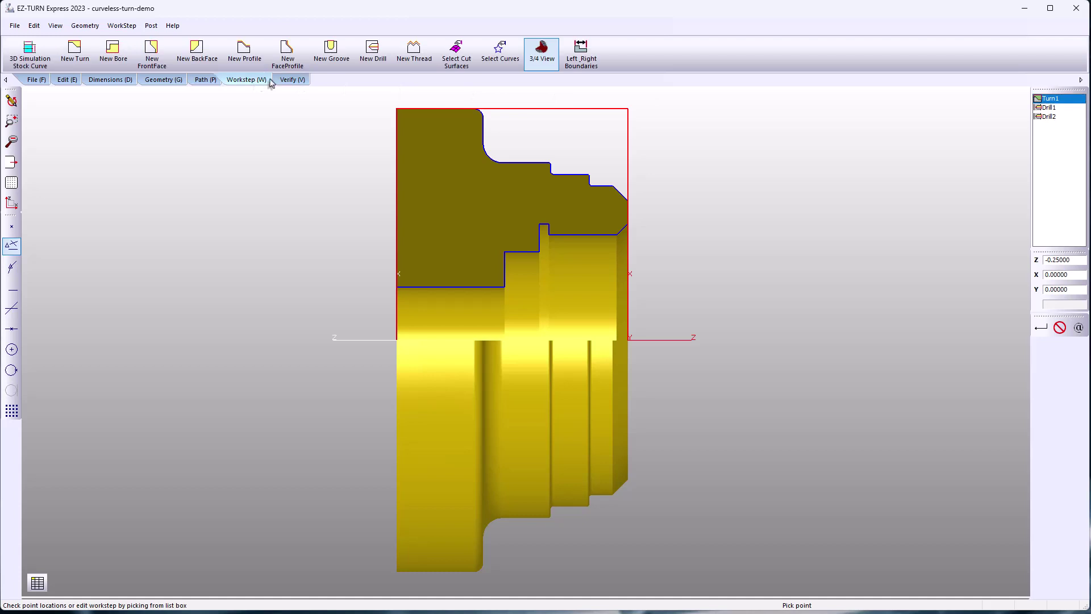
click(583, 50)
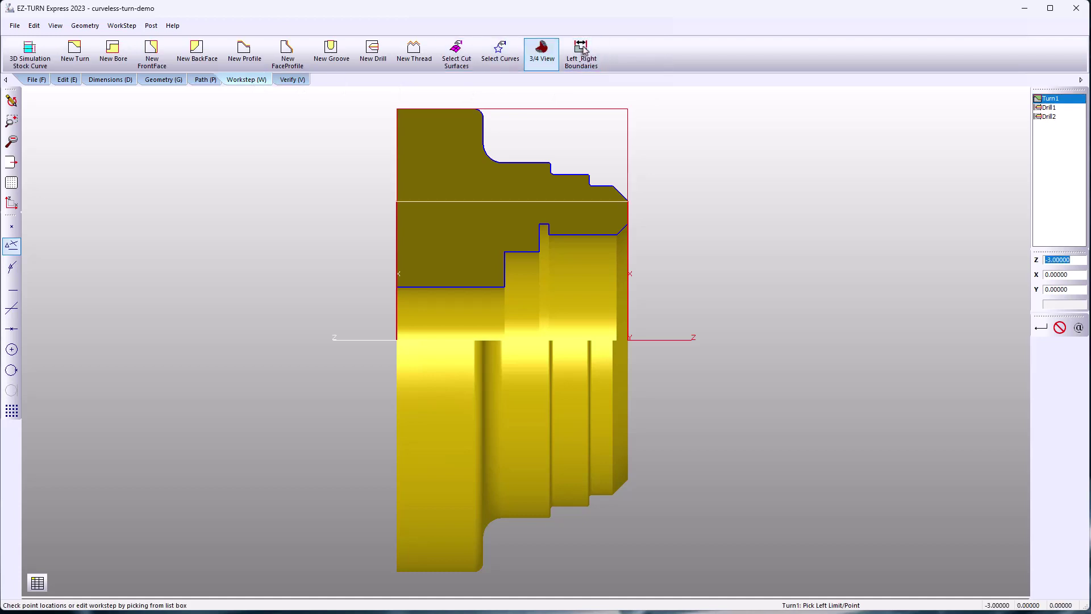
click(549, 162)
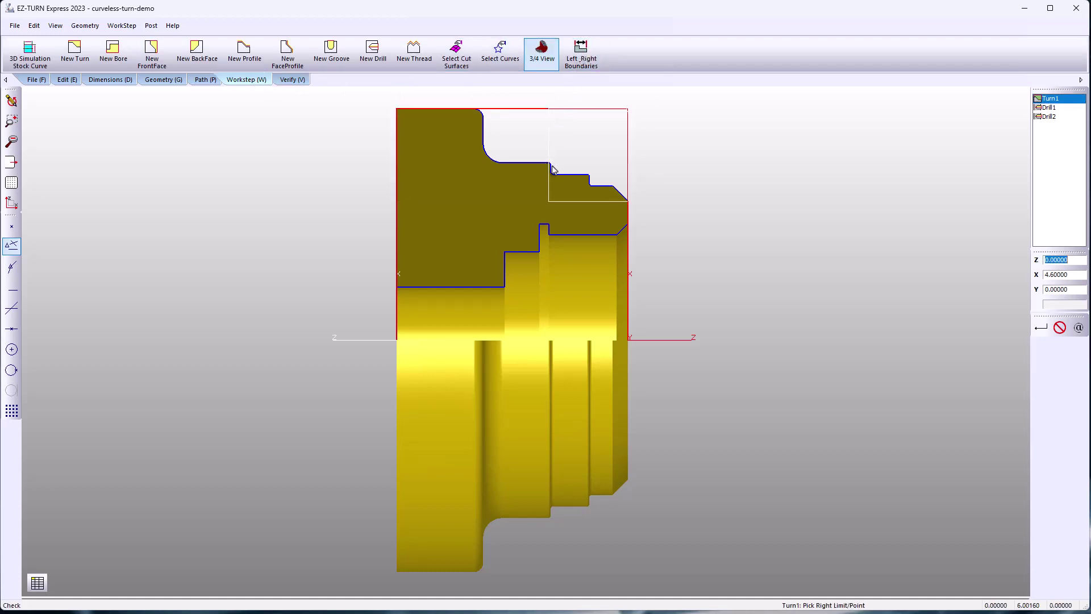
click(626, 205)
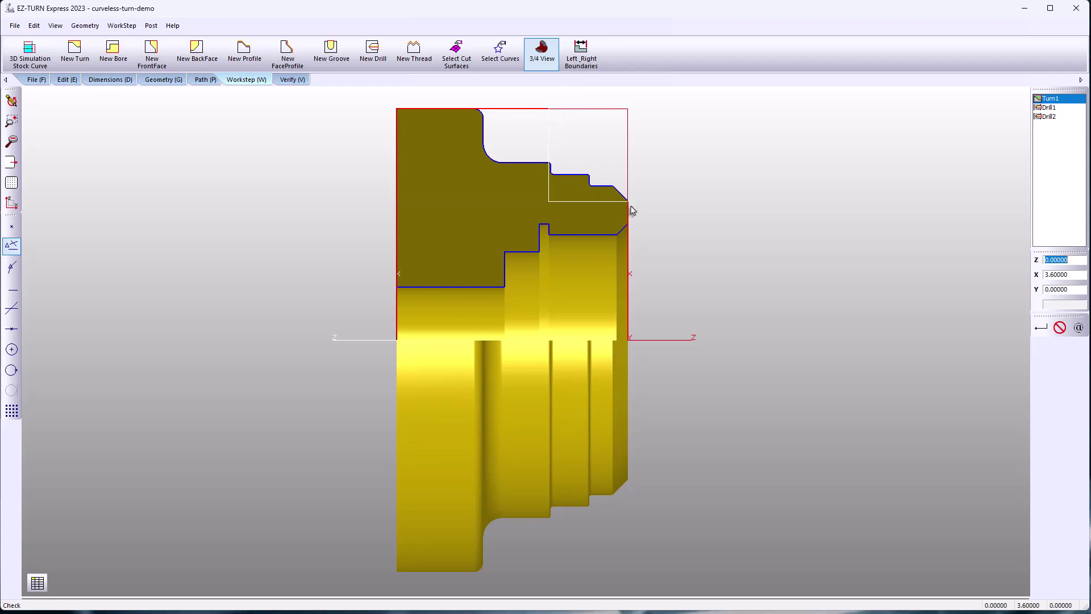
Step: Verify the bounded Turn1 toolpath and examine the roughing passes between its left and right limits
click(292, 79)
click(22, 51)
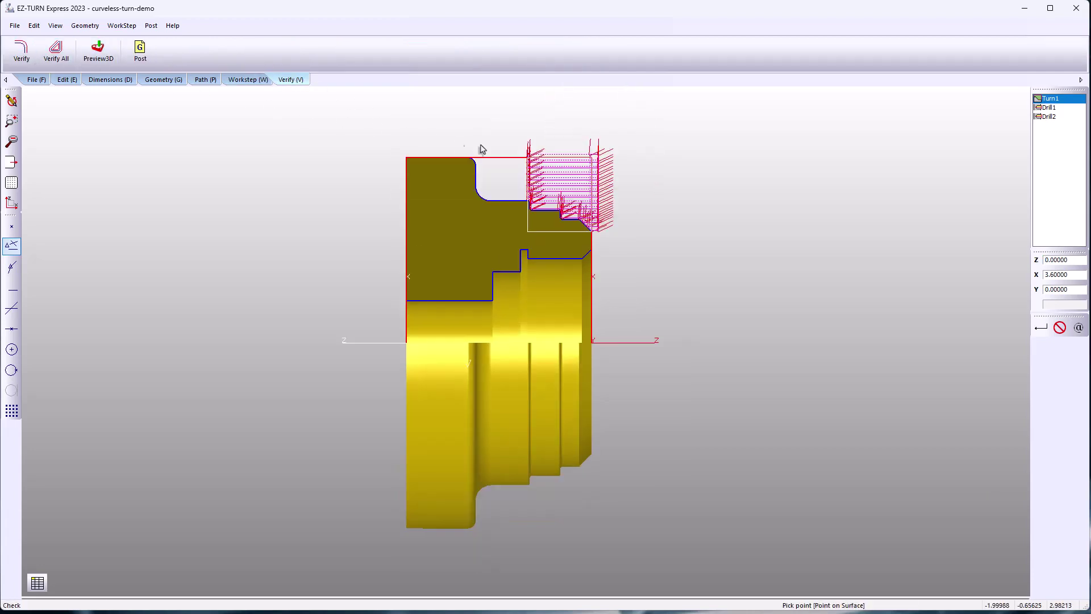
scroll(563, 165, up, 3)
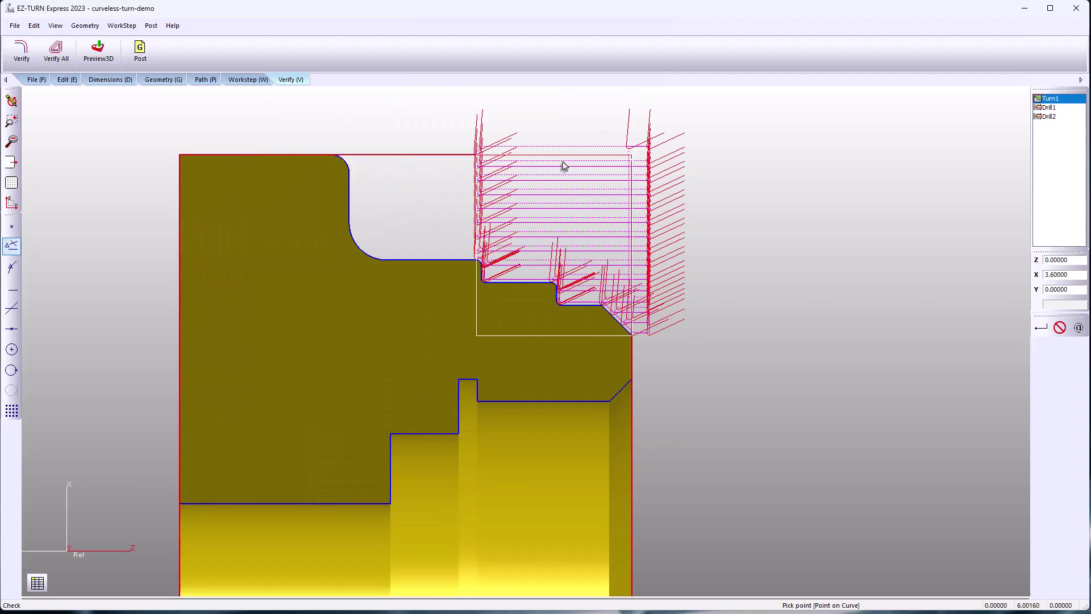